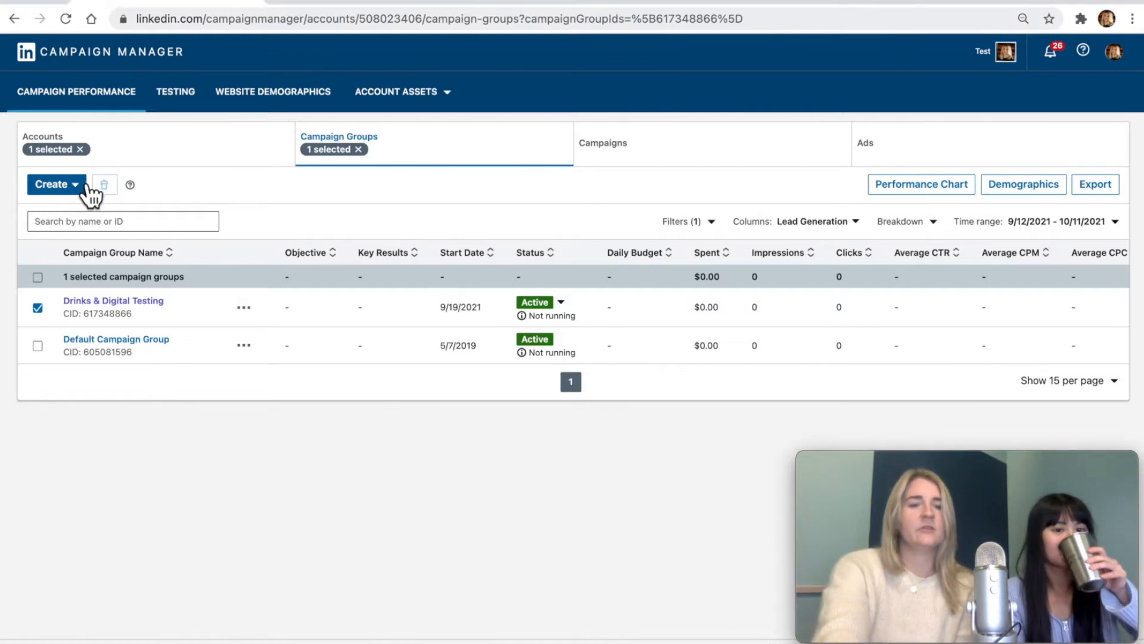
Create a new campaign in the Drinks & Digital Testing campaign group with Website conversions as its objective.
{"action": "left_click", "coordinate": [158, 303]}
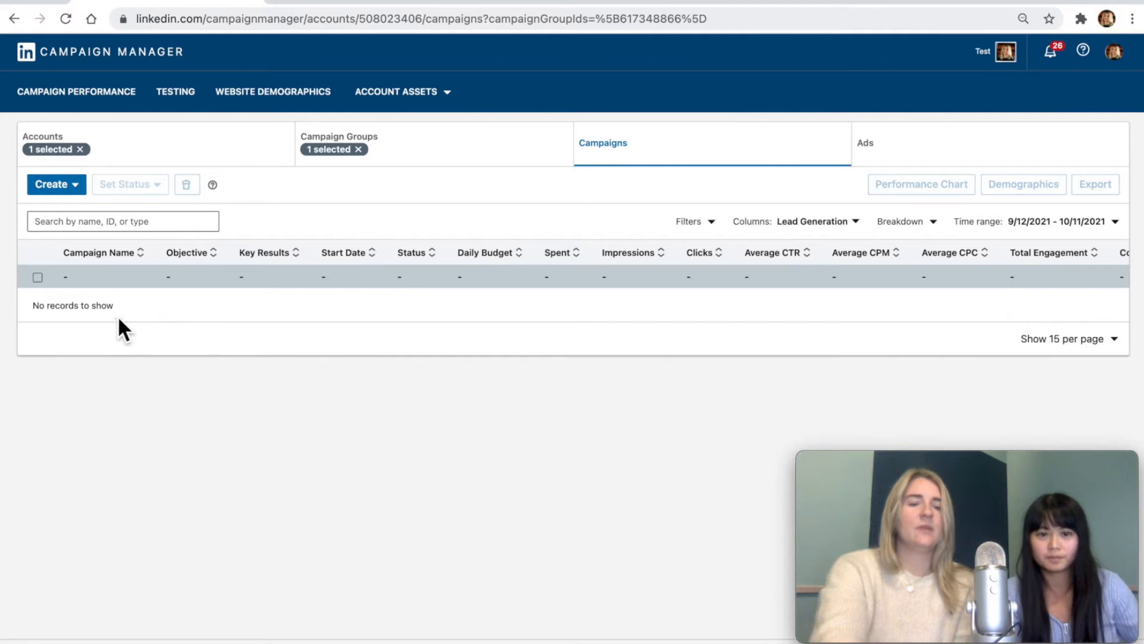
{"action": "left_click", "coordinate": [67, 189]}
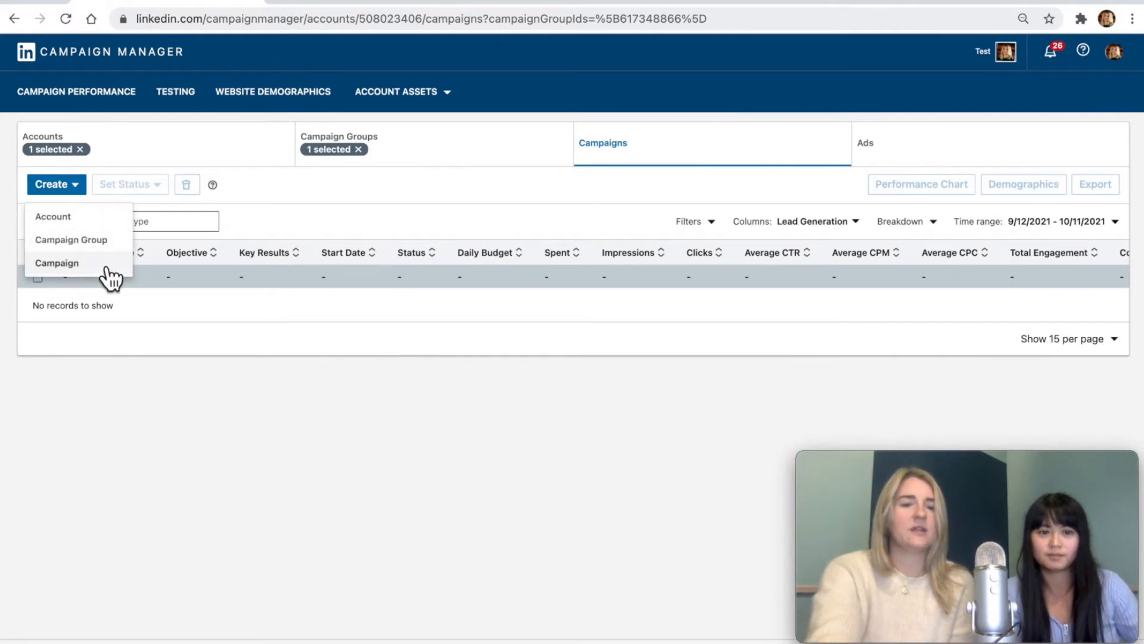
{"action": "left_click", "coordinate": [110, 276]}
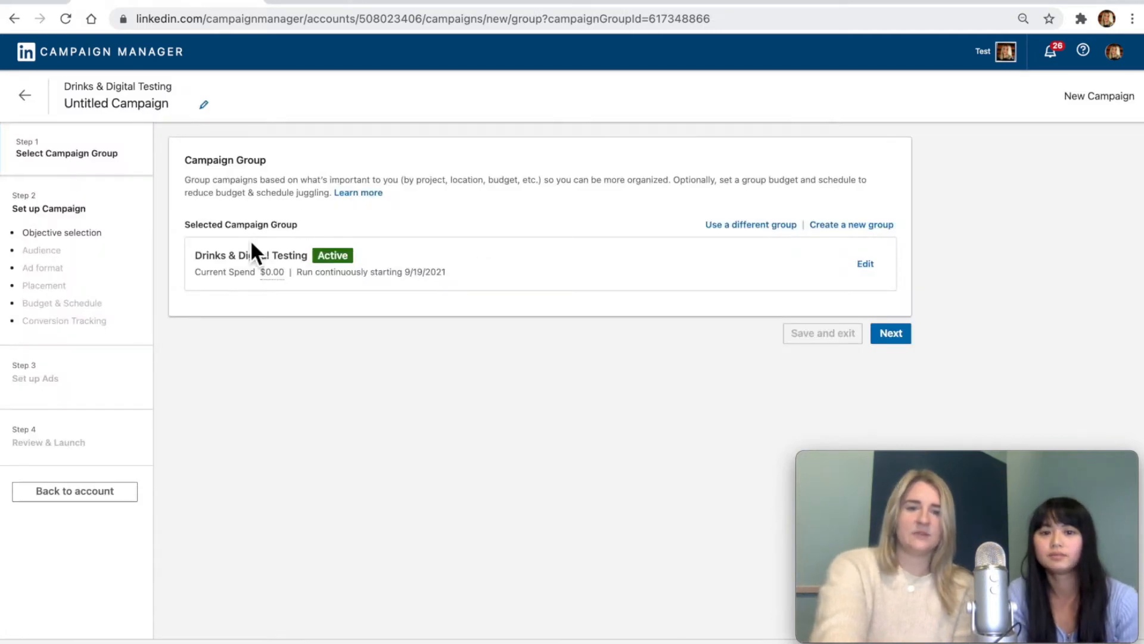
{"action": "left_click", "coordinate": [895, 337]}
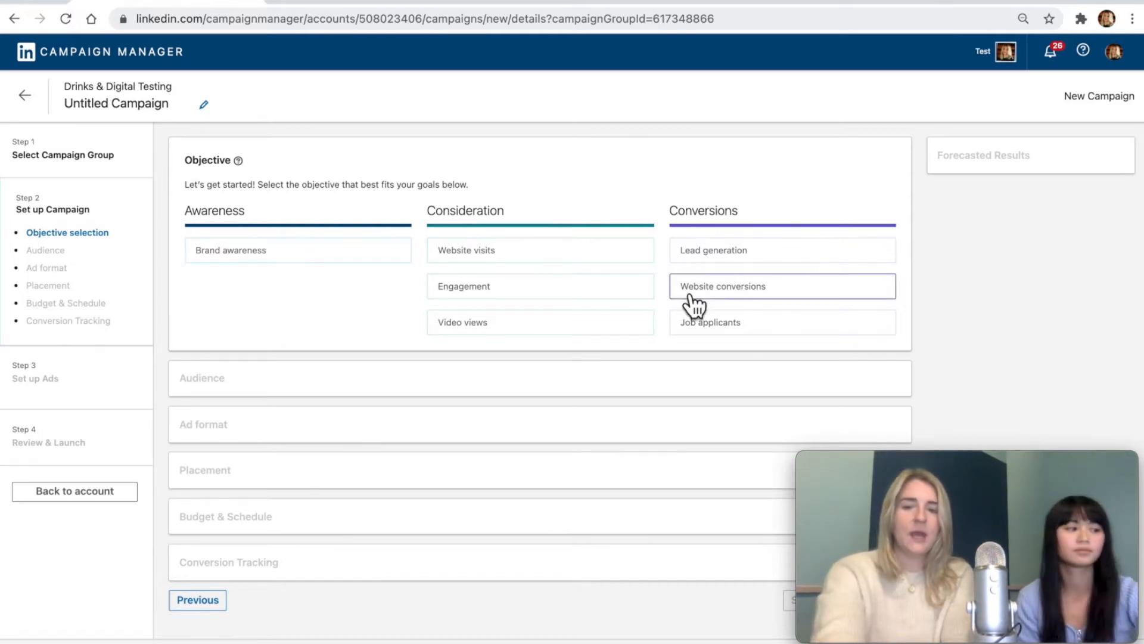
{"action": "mouse_move", "coordinate": [695, 298]}
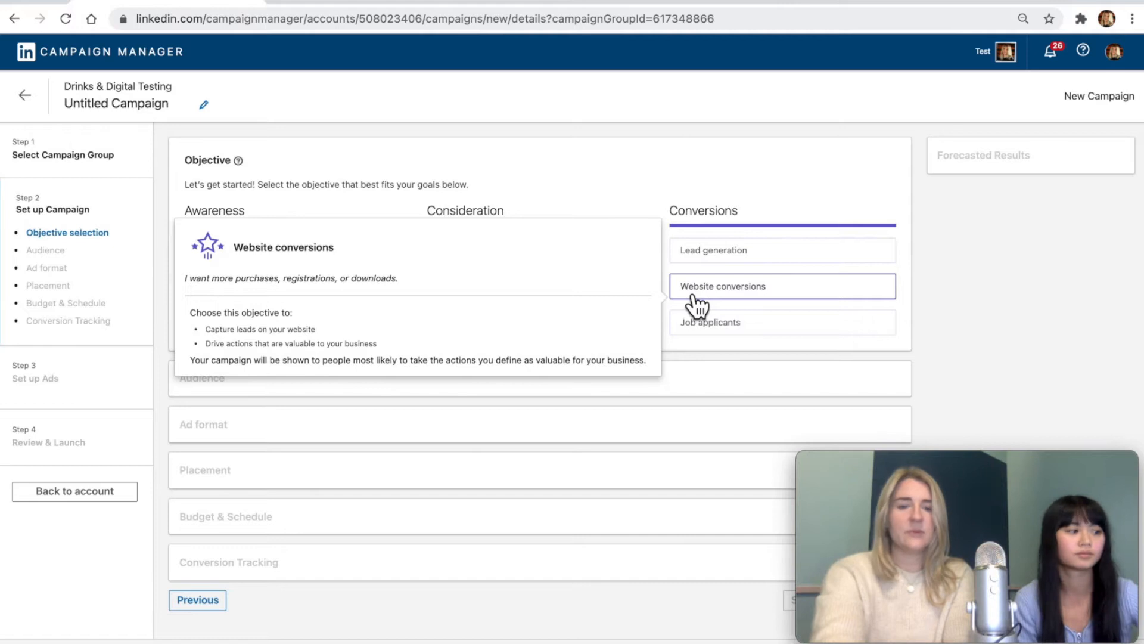
{"action": "left_click", "coordinate": [784, 297]}
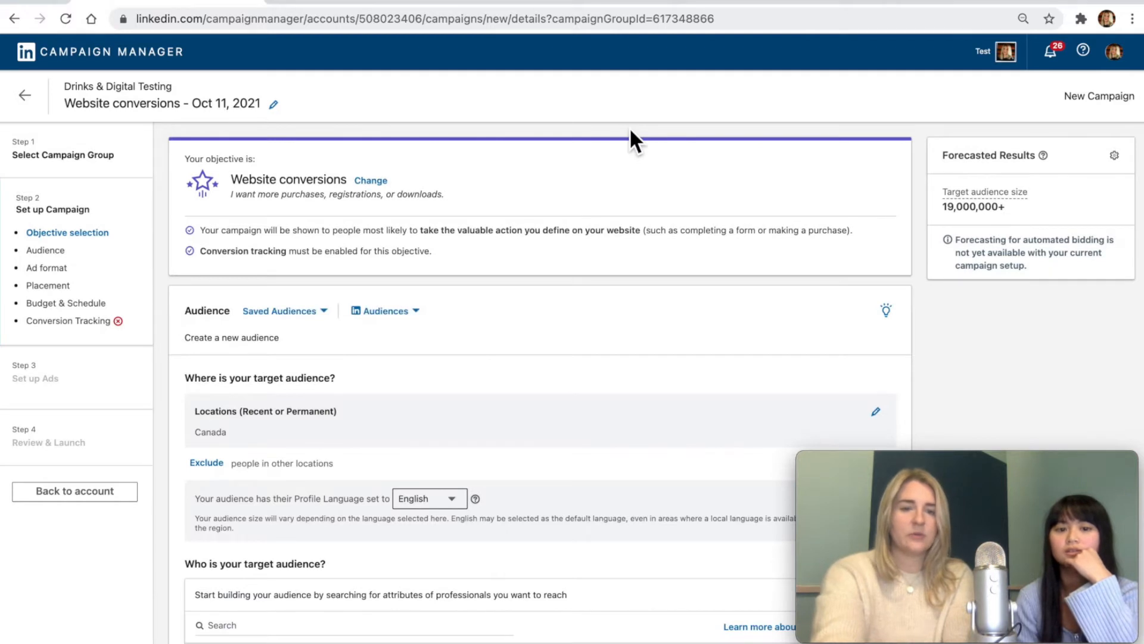
Reopen the campaign objective choices, review the consideration and conversion options, and select Website conversions again.
{"action": "scroll", "coordinate": [584, 286], "scroll_direction": "down", "scroll_amount": 2}
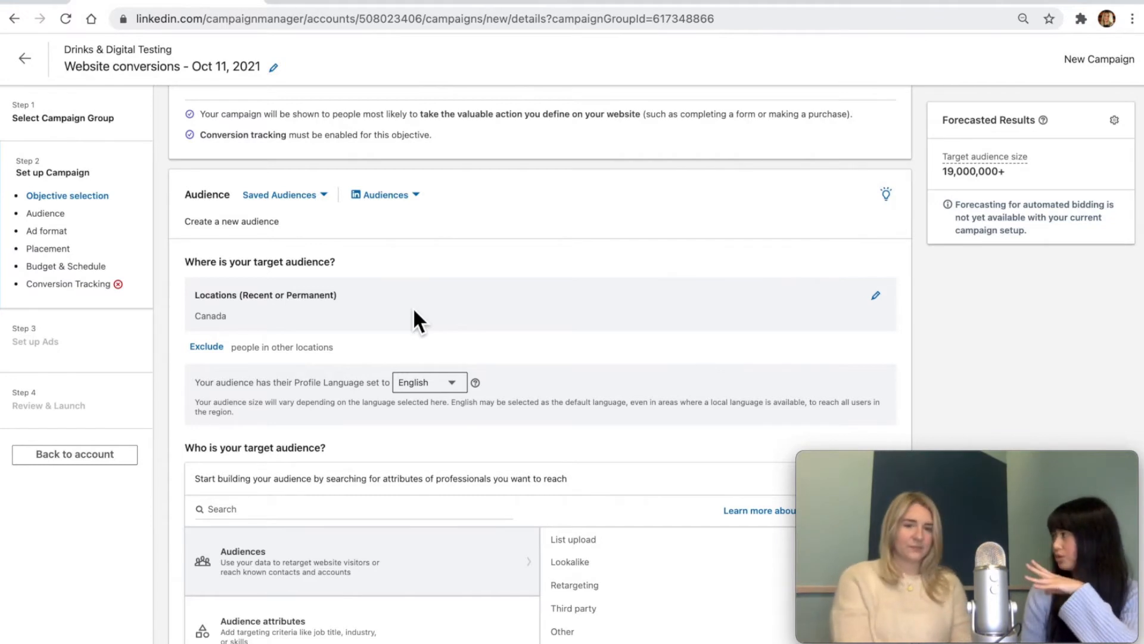
{"action": "scroll", "coordinate": [393, 238], "scroll_direction": "up", "scroll_amount": 2}
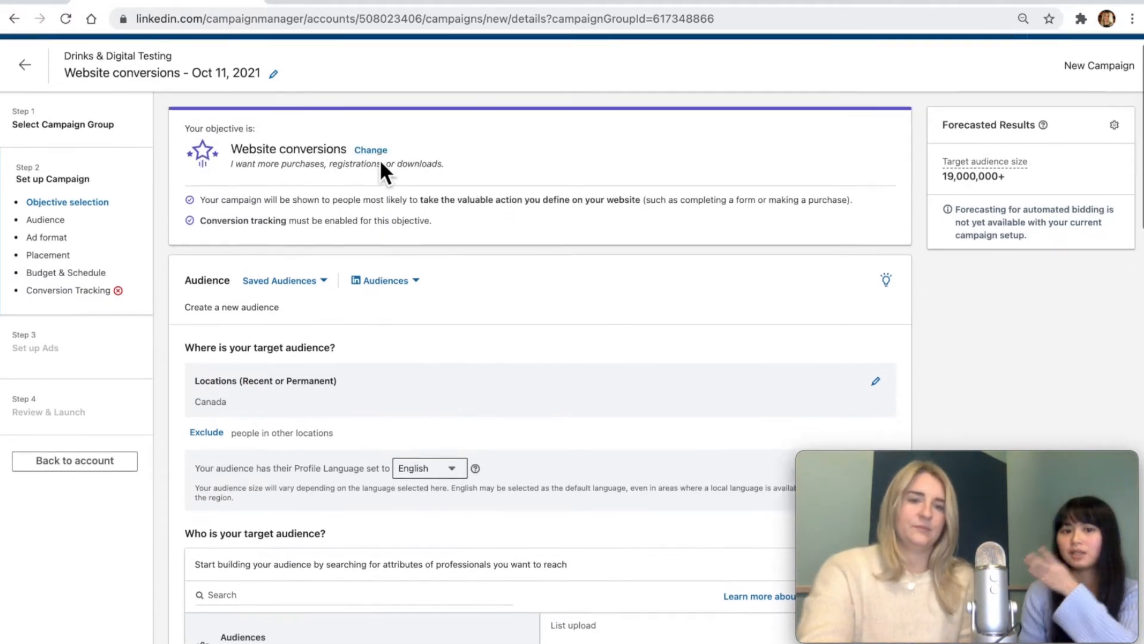
{"action": "left_click", "coordinate": [370, 156]}
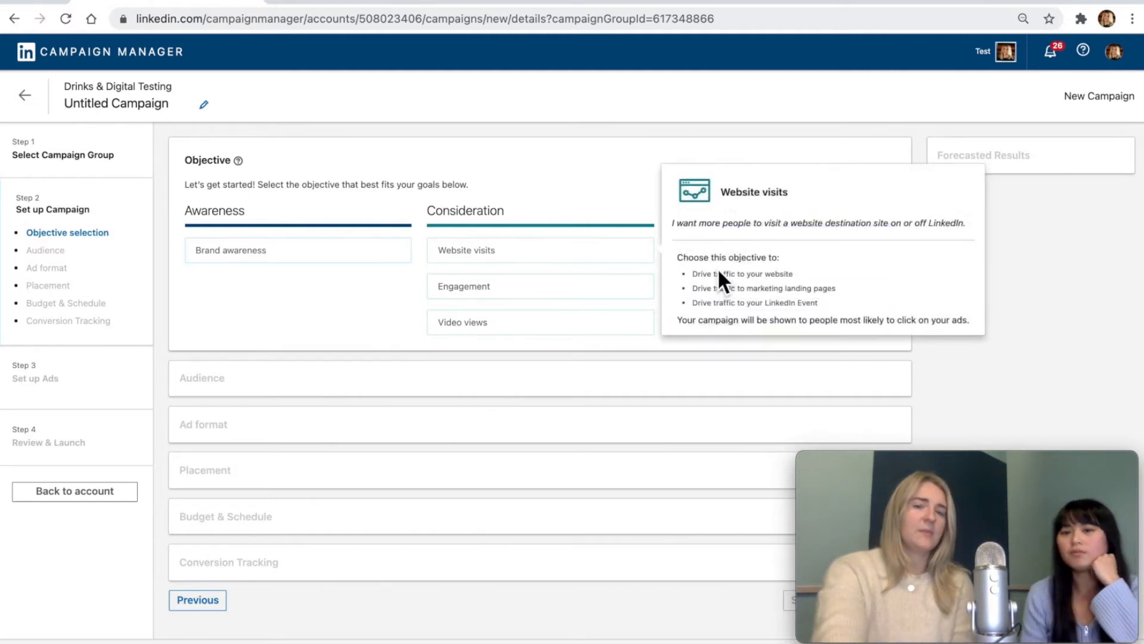
{"action": "mouse_move", "coordinate": [872, 307]}
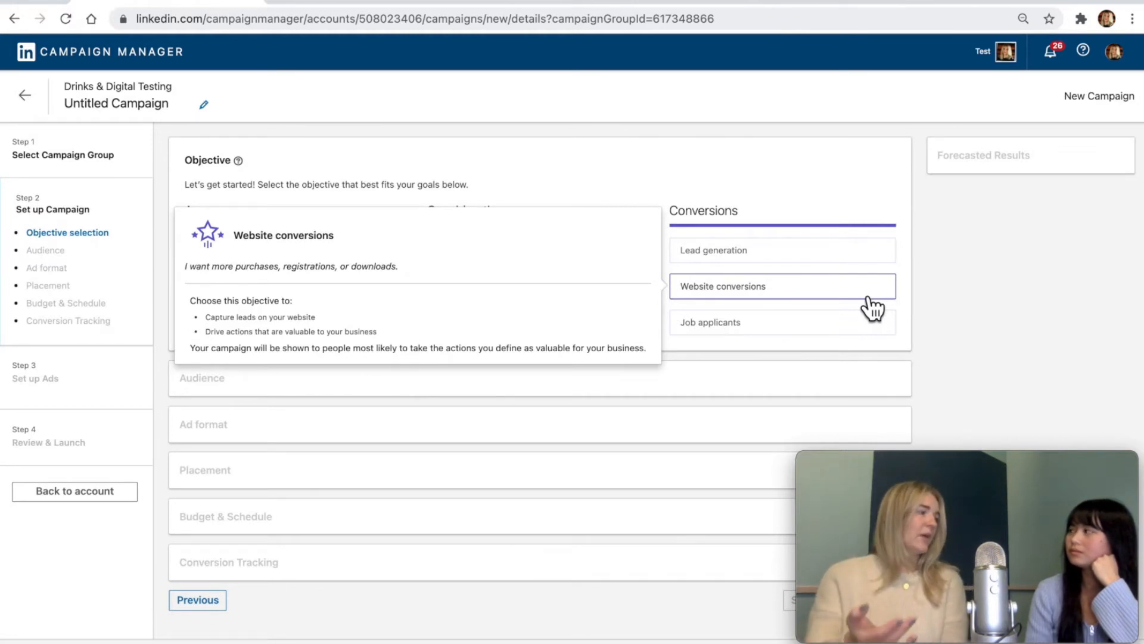
{"action": "mouse_move", "coordinate": [793, 250]}
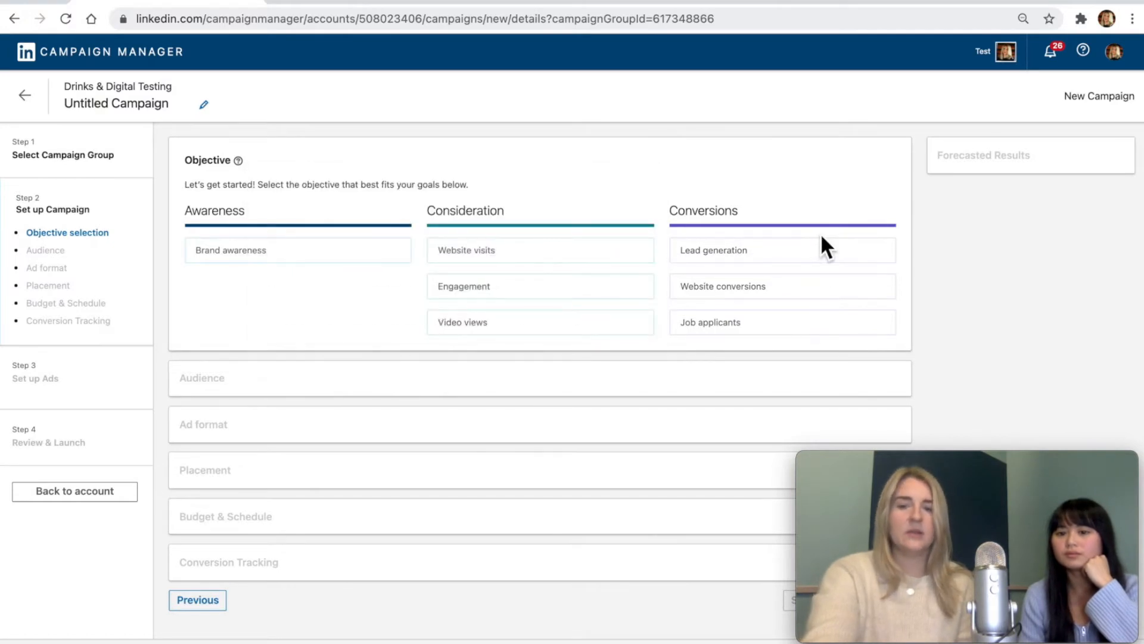
{"action": "mouse_move", "coordinate": [794, 291]}
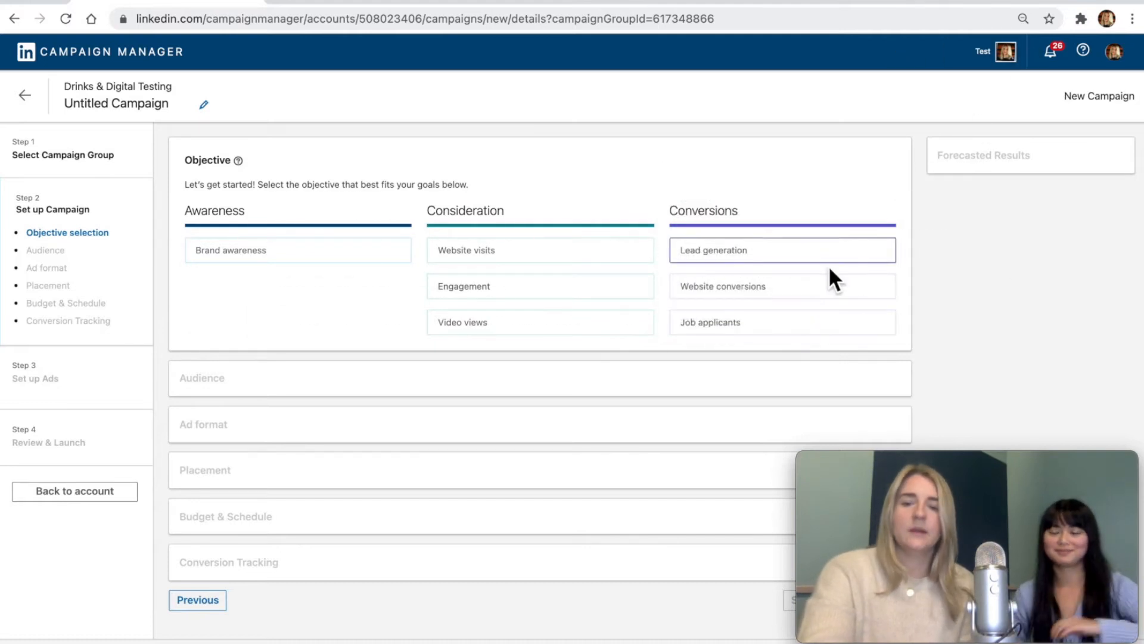
{"action": "left_click", "coordinate": [801, 298]}
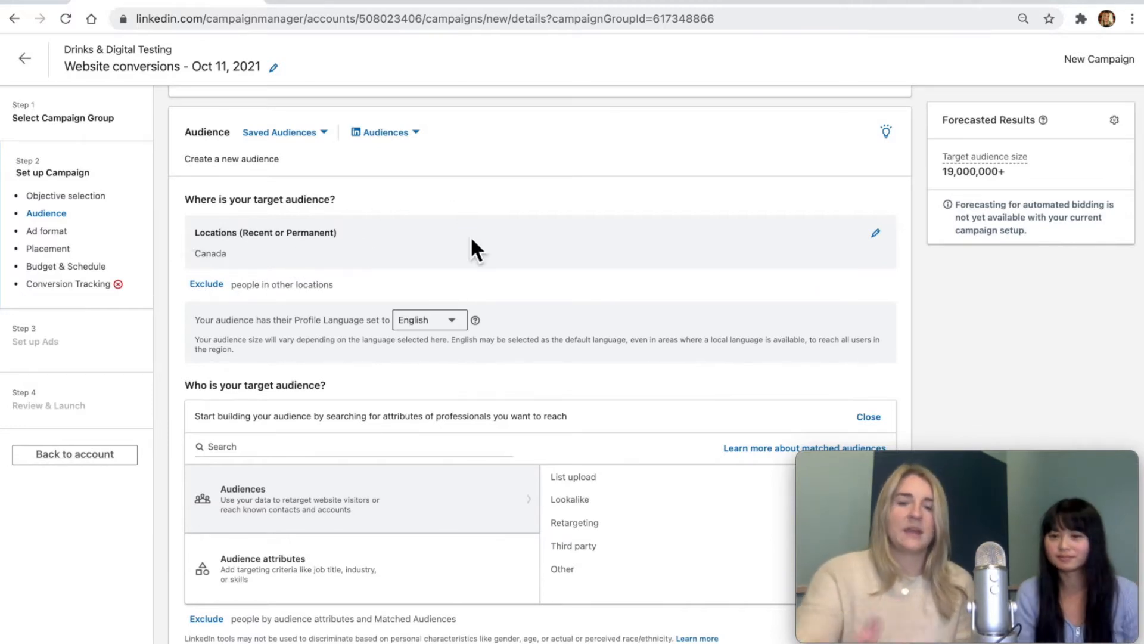
Add United States to the target audience locations alongside Canada and close the location editor.
{"action": "left_click", "coordinate": [876, 233]}
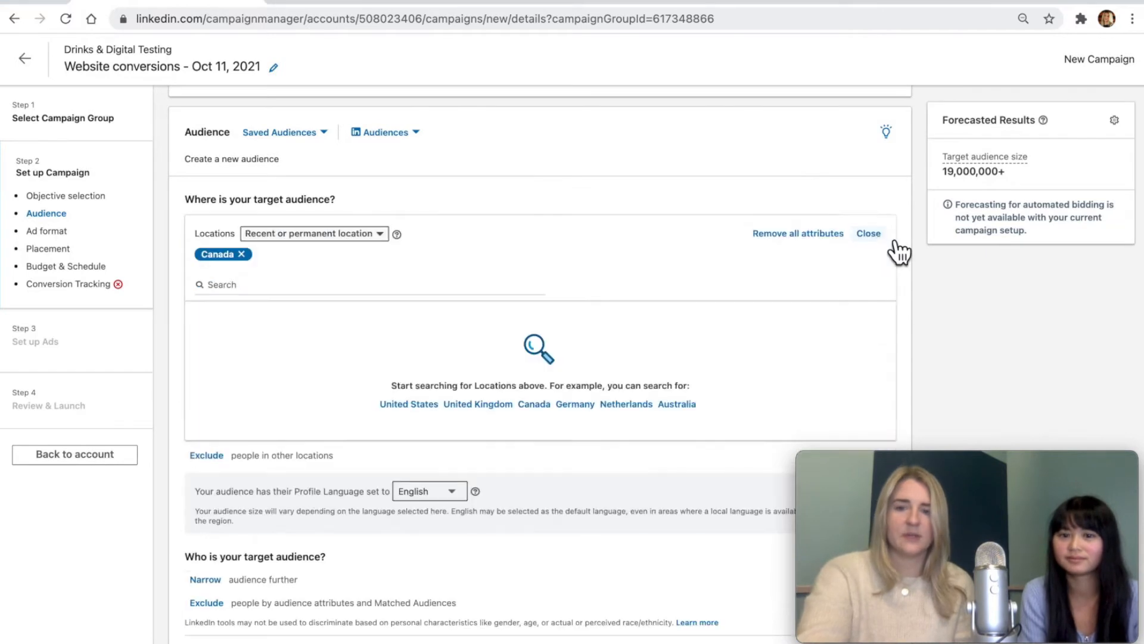
{"action": "type", "text": "united"}
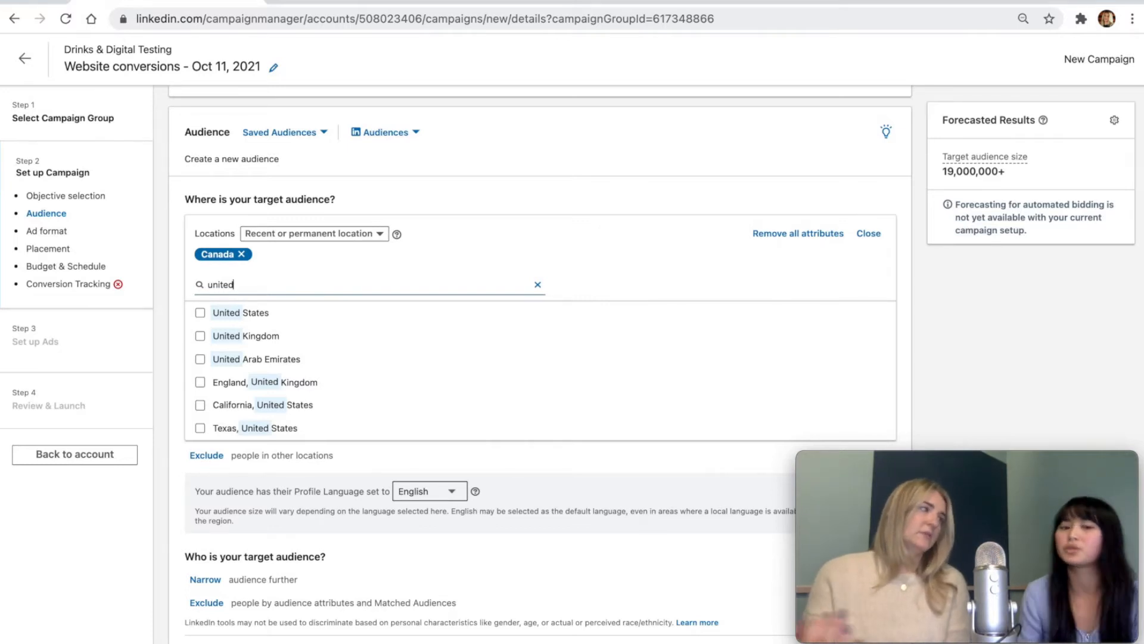
{"action": "left_click", "coordinate": [223, 315]}
{"action": "left_click", "coordinate": [868, 234]}
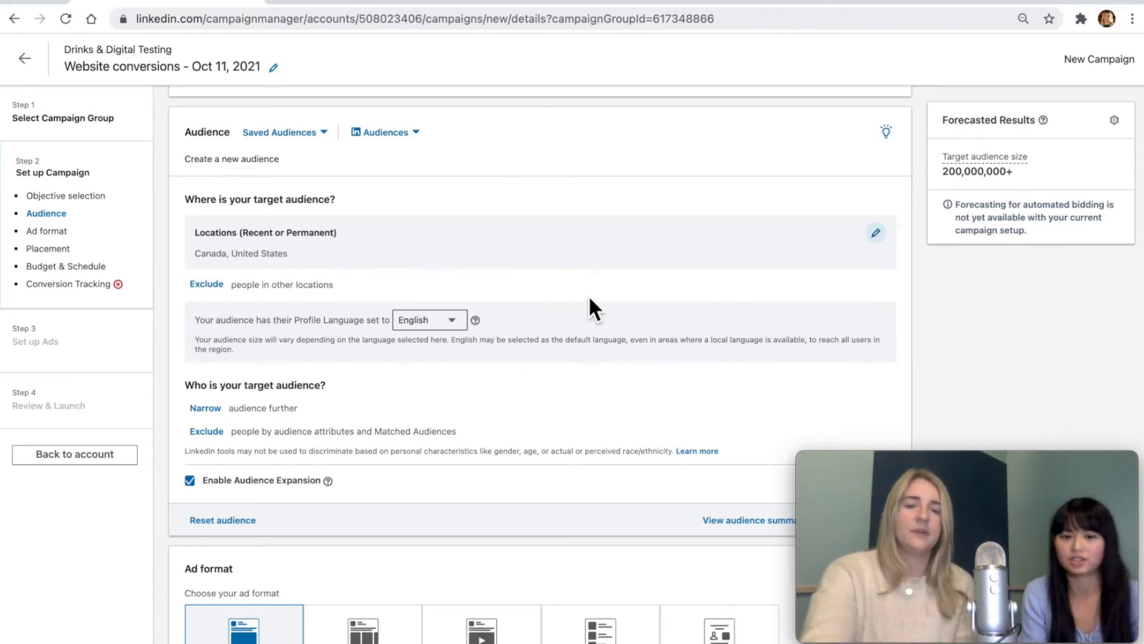
Open the options for narrowing the target audience further and check the forecasted target audience size.
{"action": "scroll", "coordinate": [589, 295], "scroll_direction": "down", "scroll_amount": 1}
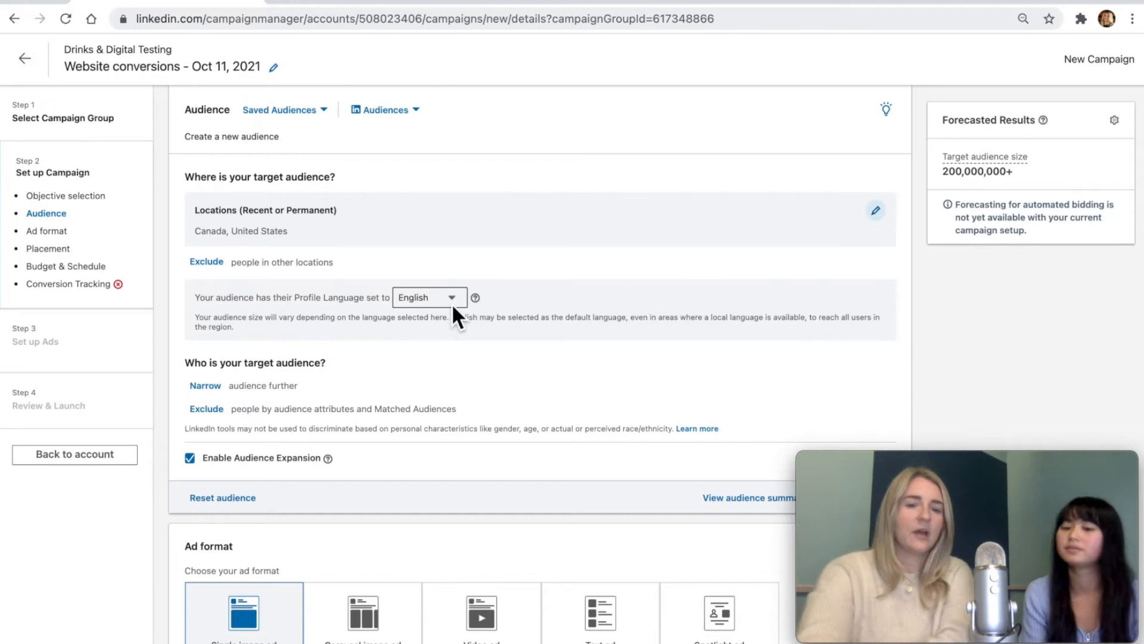
{"action": "left_click", "coordinate": [206, 385]}
{"action": "scroll", "coordinate": [506, 518], "scroll_direction": "down", "scroll_amount": 3}
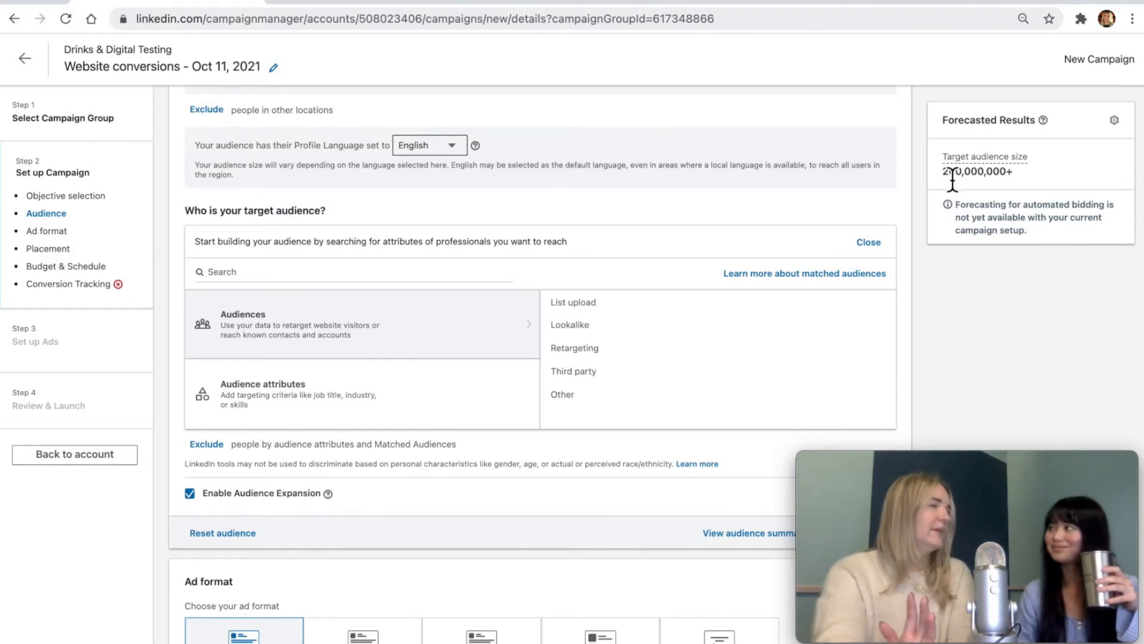
{"action": "left_click_drag", "start_coordinate": [943, 173], "coordinate": [1027, 184]}
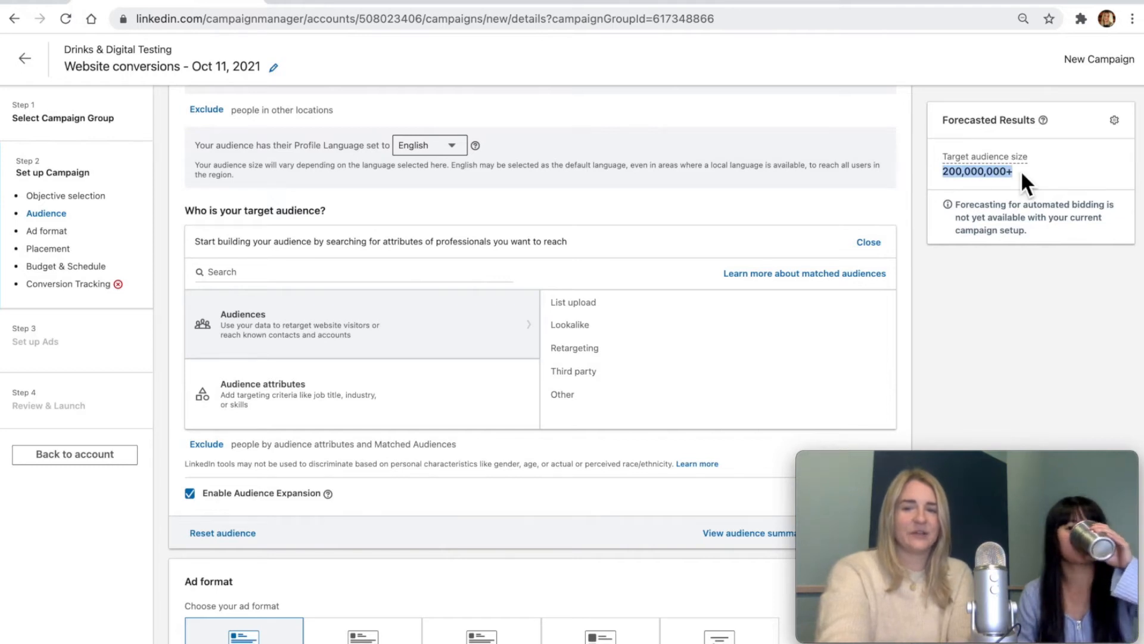
{"action": "left_click", "coordinate": [1020, 170]}
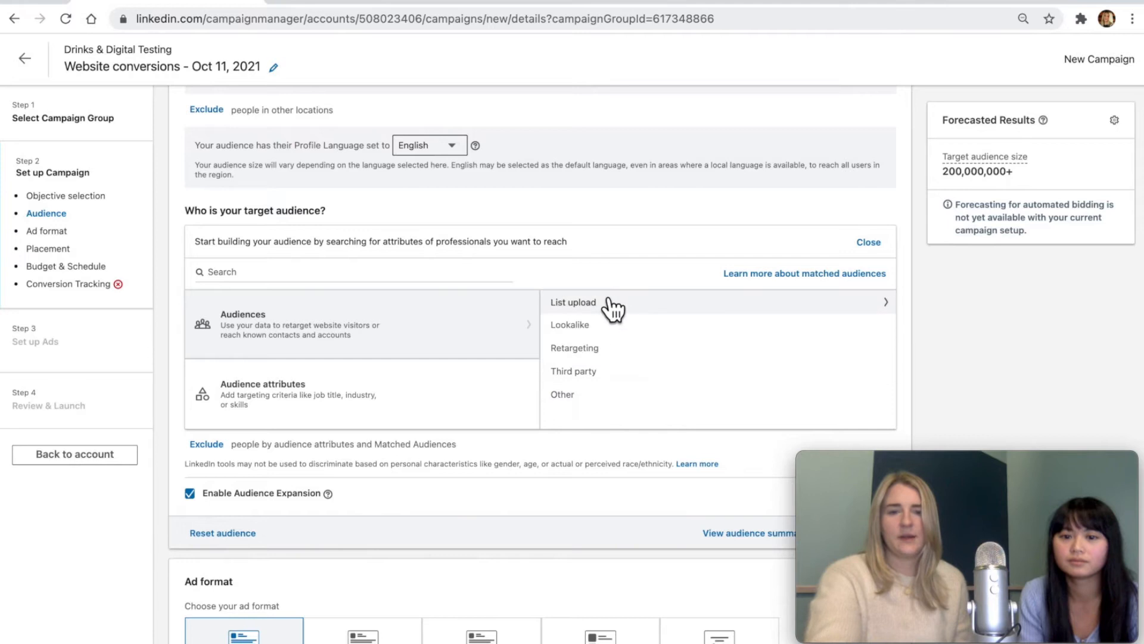
Find manager roles among the Job Titles attributes under Job Experience and add Sales Manager to the target audience.
{"action": "left_click", "coordinate": [360, 427]}
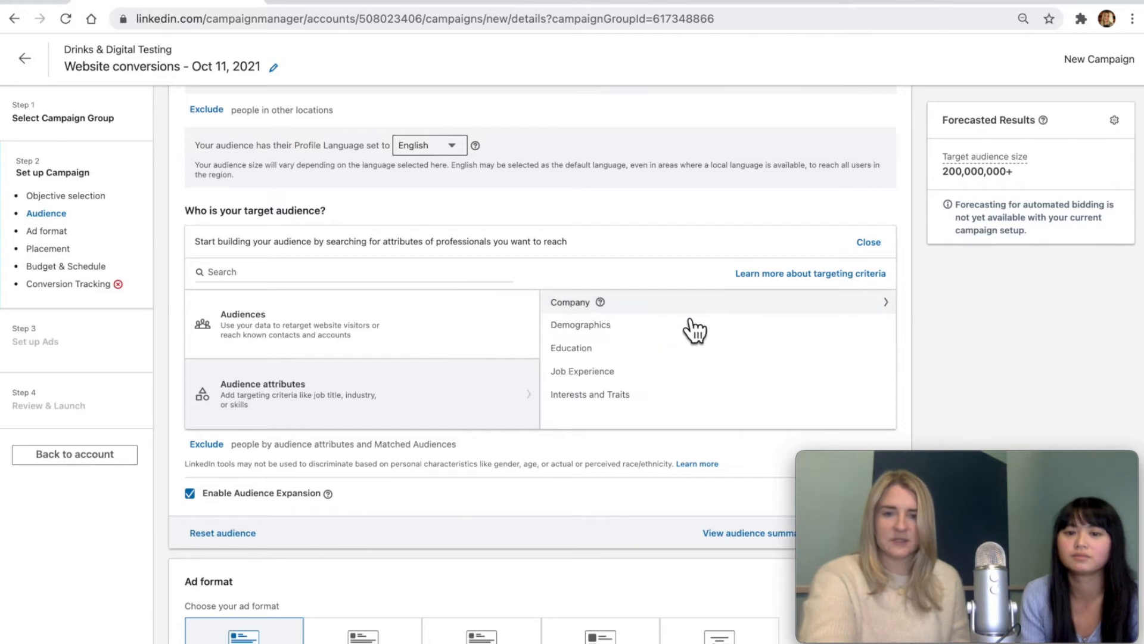
{"action": "left_click", "coordinate": [576, 377]}
{"action": "left_click", "coordinate": [614, 348]}
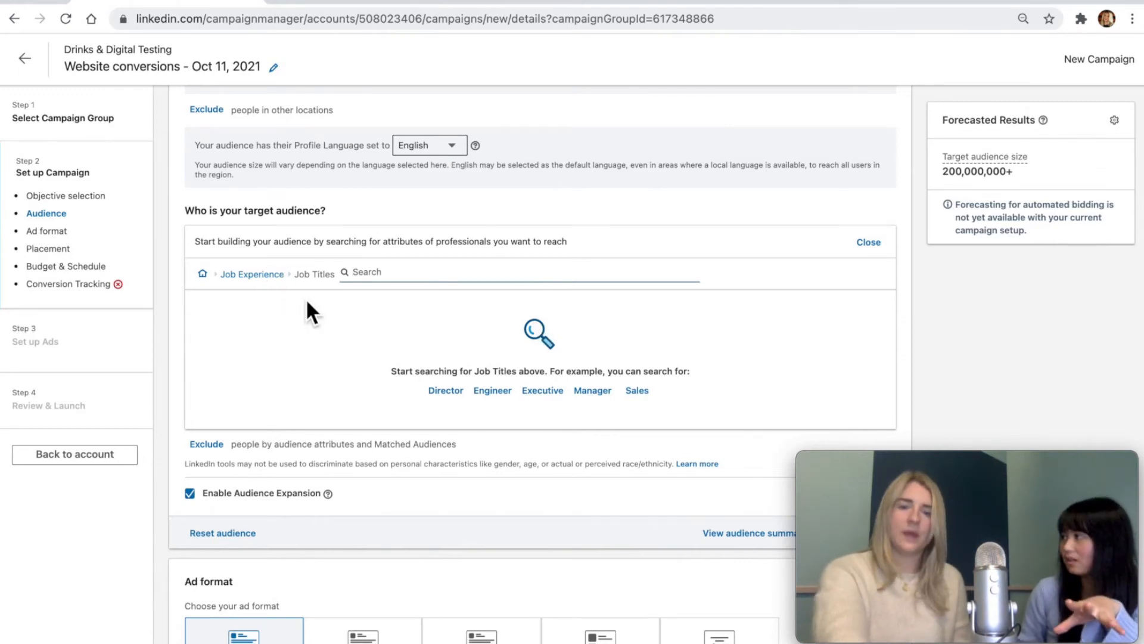
{"action": "left_click", "coordinate": [255, 275]}
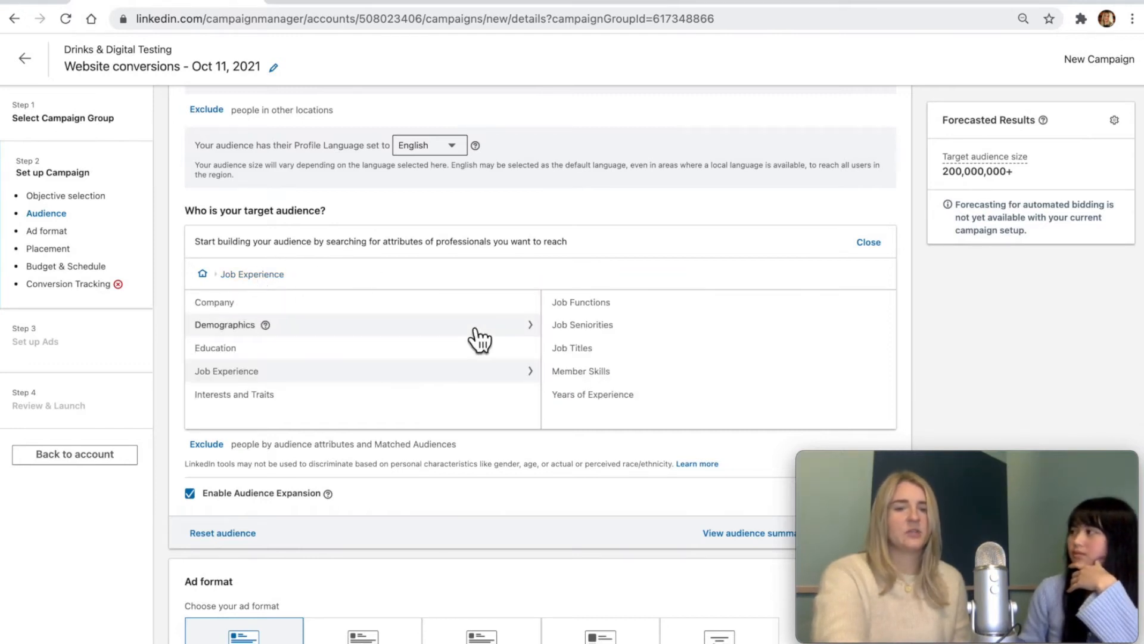
{"action": "left_click", "coordinate": [588, 347]}
{"action": "left_click", "coordinate": [592, 390]}
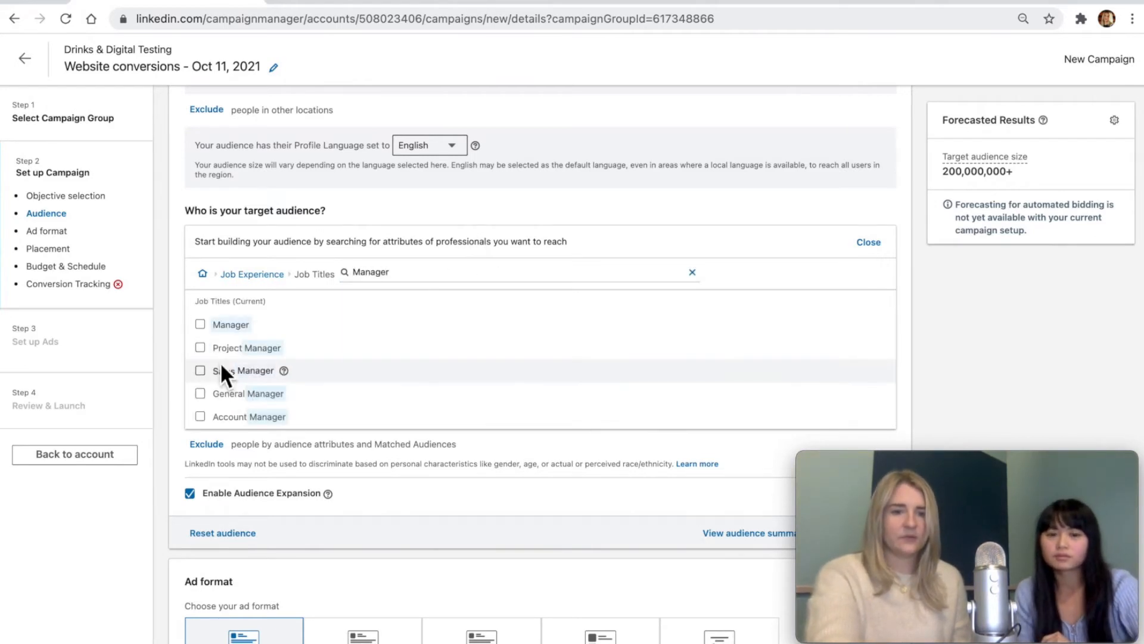
{"action": "scroll", "coordinate": [209, 381], "scroll_direction": "down", "scroll_amount": 1}
{"action": "left_click", "coordinate": [197, 352]}
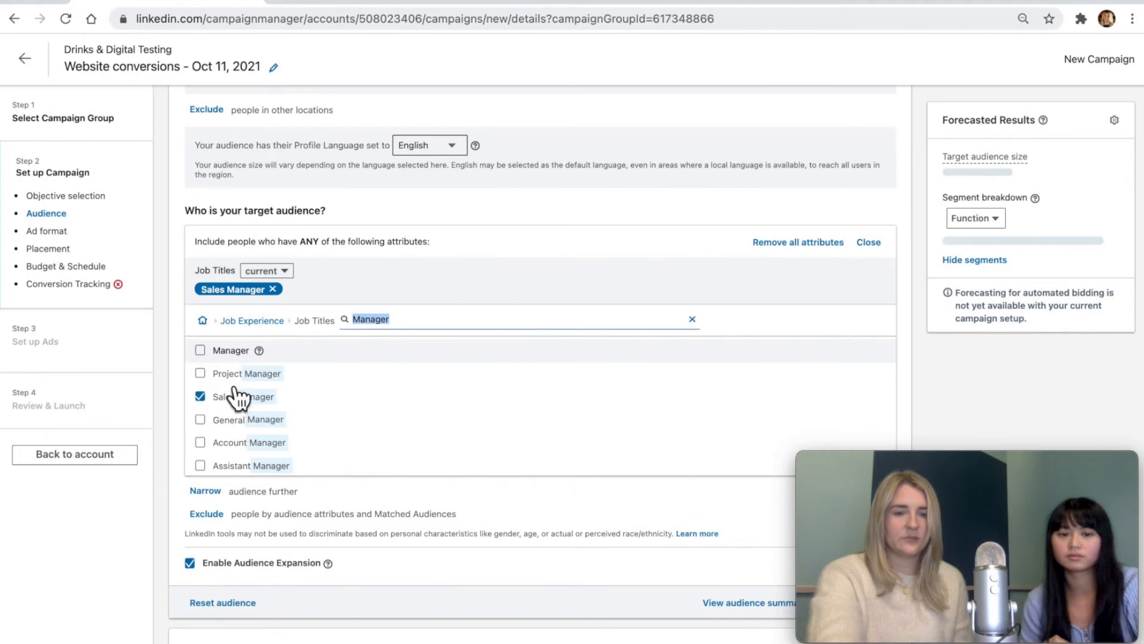
Add the suggested job titles Sales Director, Senior Sales Representative, Senior Sales Executive, Senior Sales Manager and Regional Sales Manager to the audience.
{"action": "scroll", "coordinate": [245, 438], "scroll_direction": "down", "scroll_amount": 2}
{"action": "scroll", "coordinate": [248, 435], "scroll_direction": "down", "scroll_amount": 1}
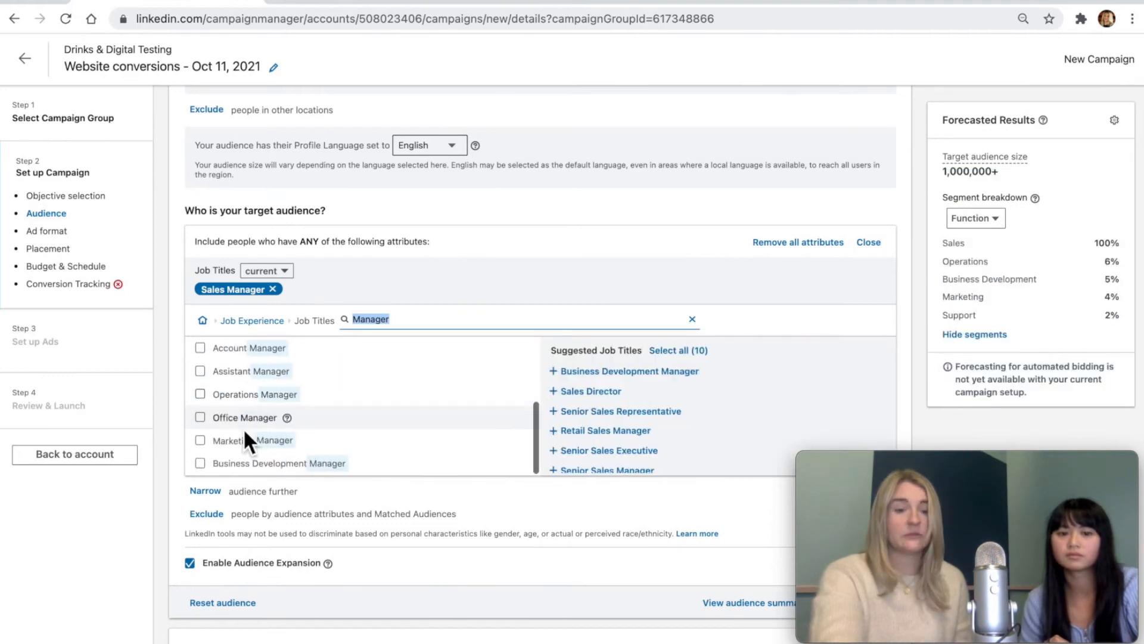
{"action": "scroll", "coordinate": [387, 424], "scroll_direction": "down", "scroll_amount": 1}
{"action": "left_click", "coordinate": [566, 373]}
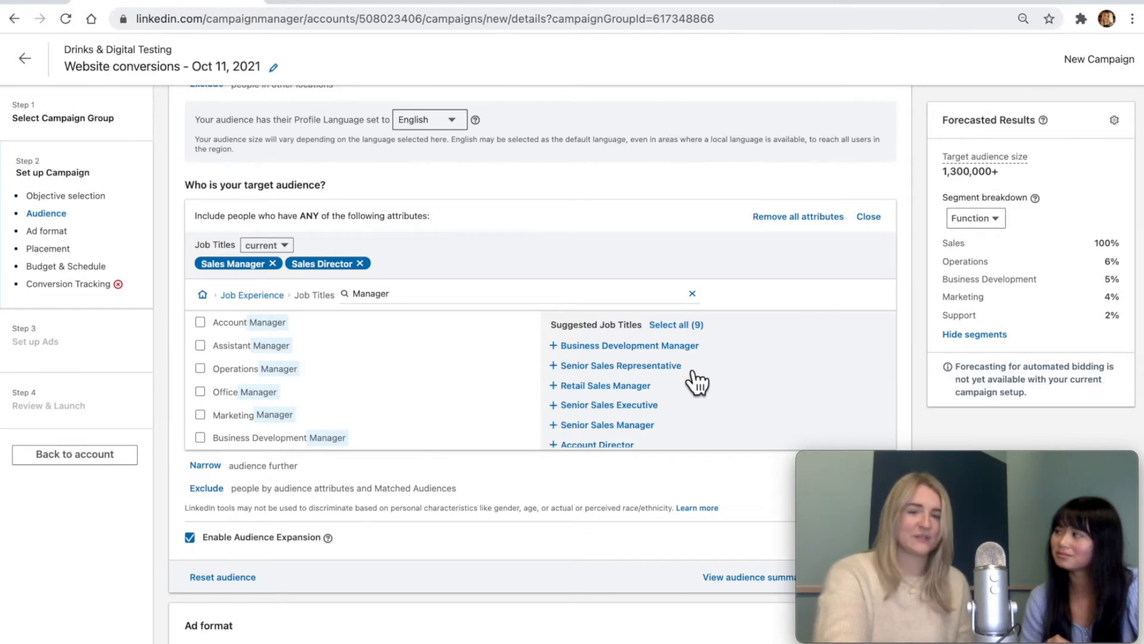
{"action": "left_click", "coordinate": [566, 365]}
{"action": "left_click", "coordinate": [572, 386]}
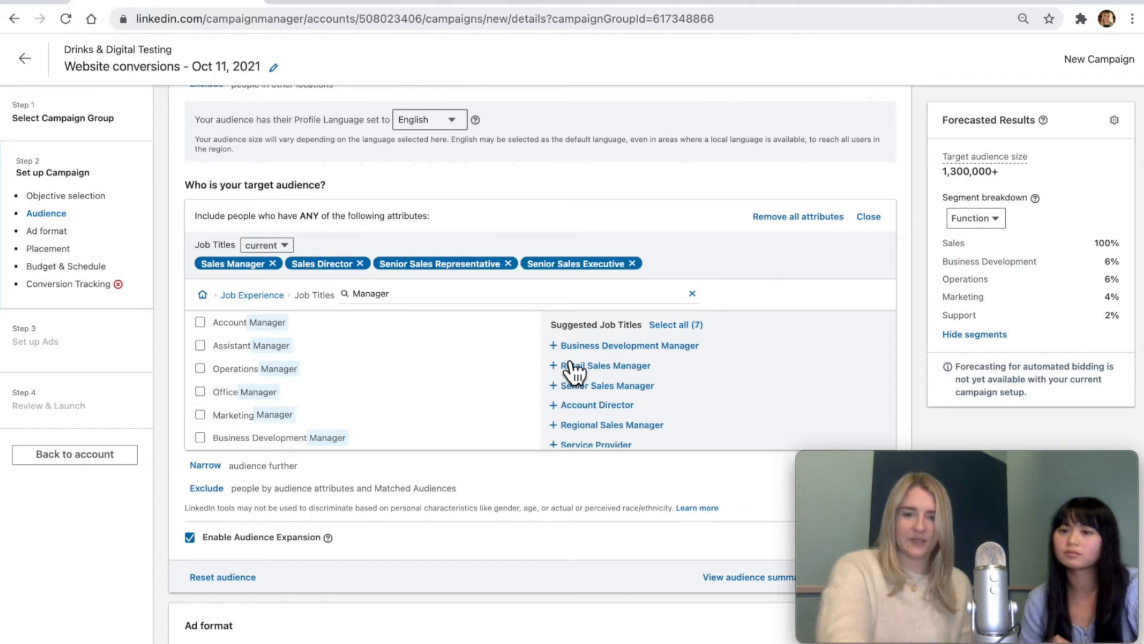
{"action": "left_click", "coordinate": [567, 388]}
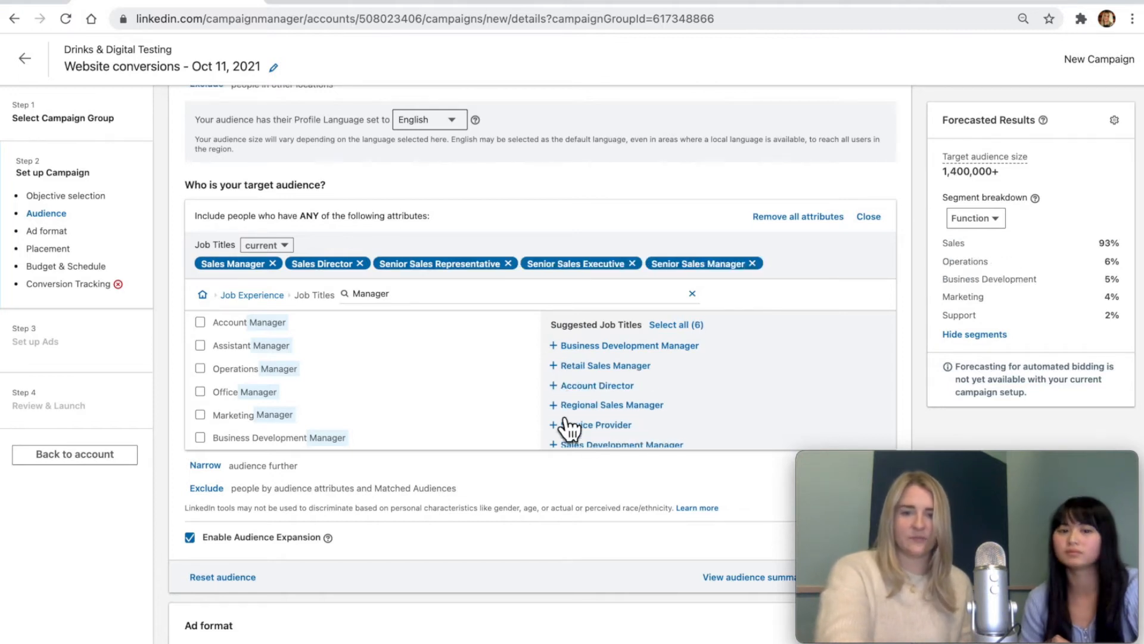
{"action": "left_click", "coordinate": [564, 410]}
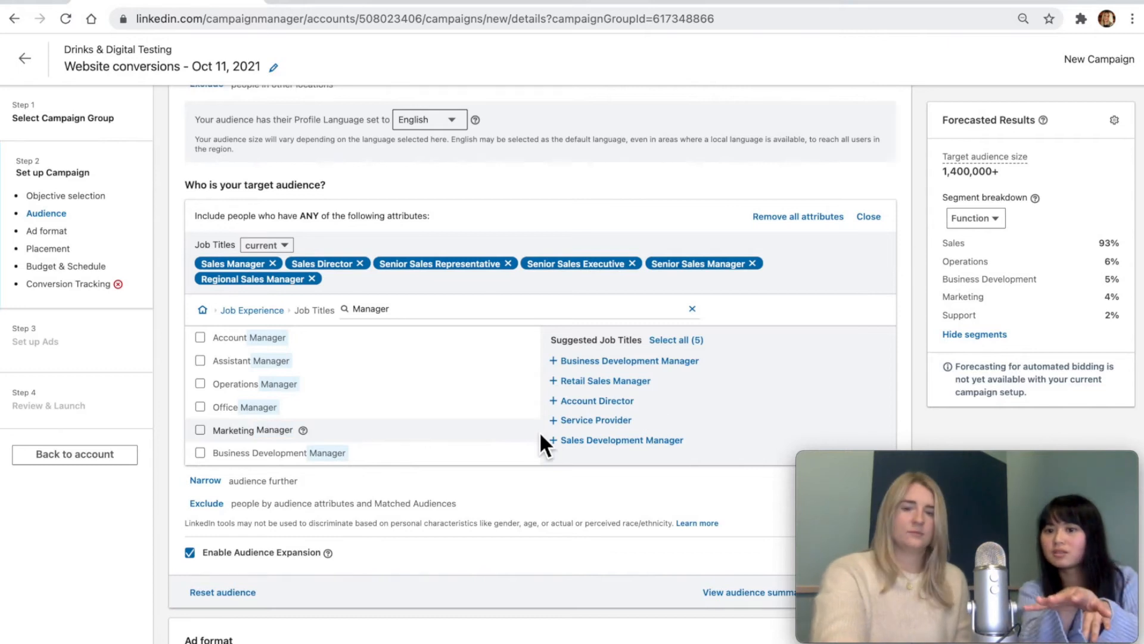
Try adding Business Development Manager to the targeted job titles, clear the title search, and remove that title again.
{"action": "left_click", "coordinate": [646, 362]}
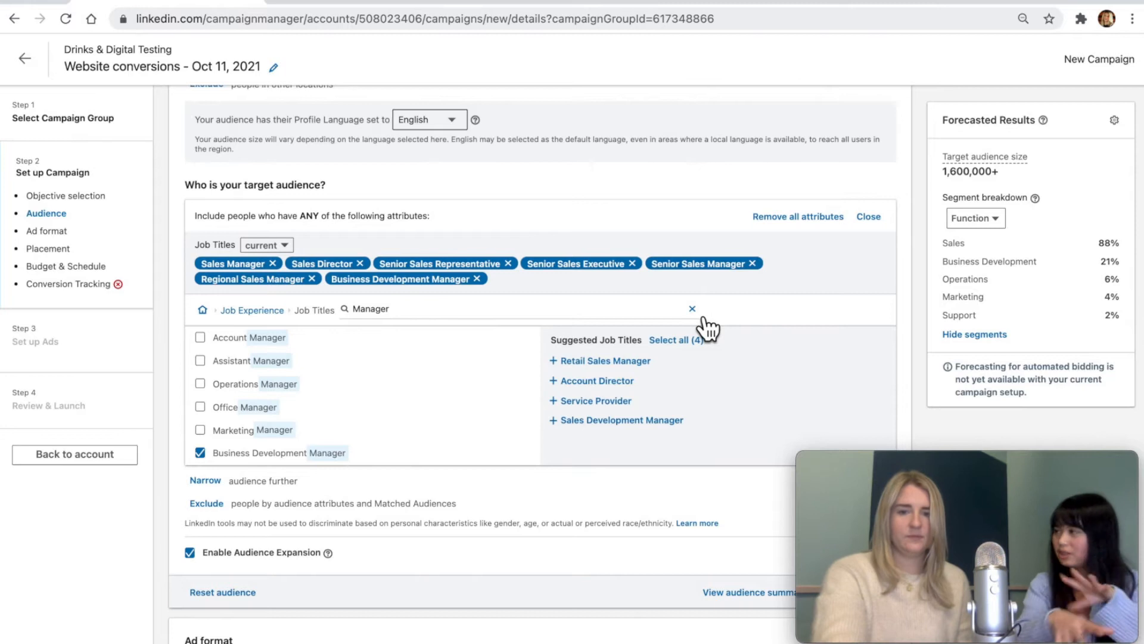
{"action": "left_click", "coordinate": [692, 308]}
{"action": "left_click", "coordinate": [477, 278]}
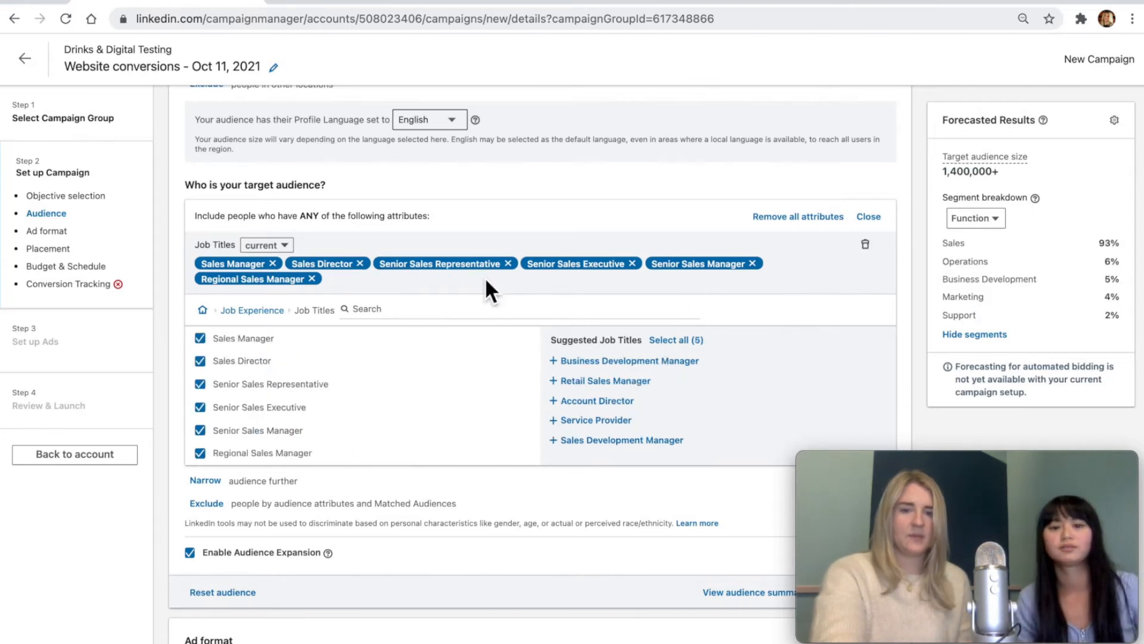
Review the Job Seniorities available under Job Experience and return to the Job Experience attributes.
{"action": "left_click", "coordinate": [252, 310]}
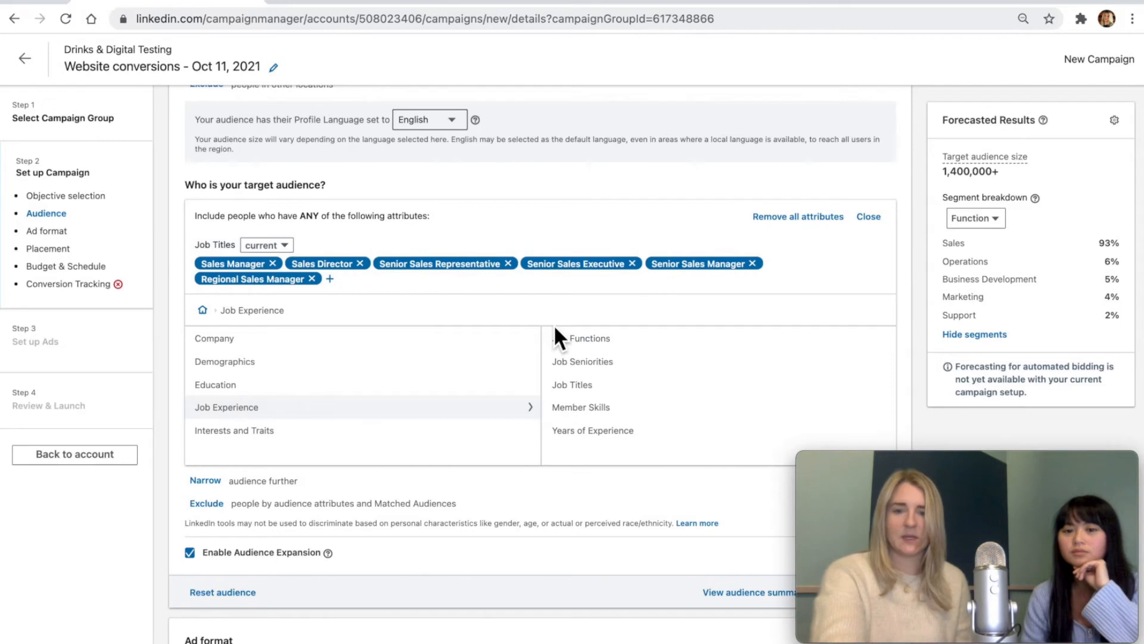
{"action": "left_click", "coordinate": [599, 362]}
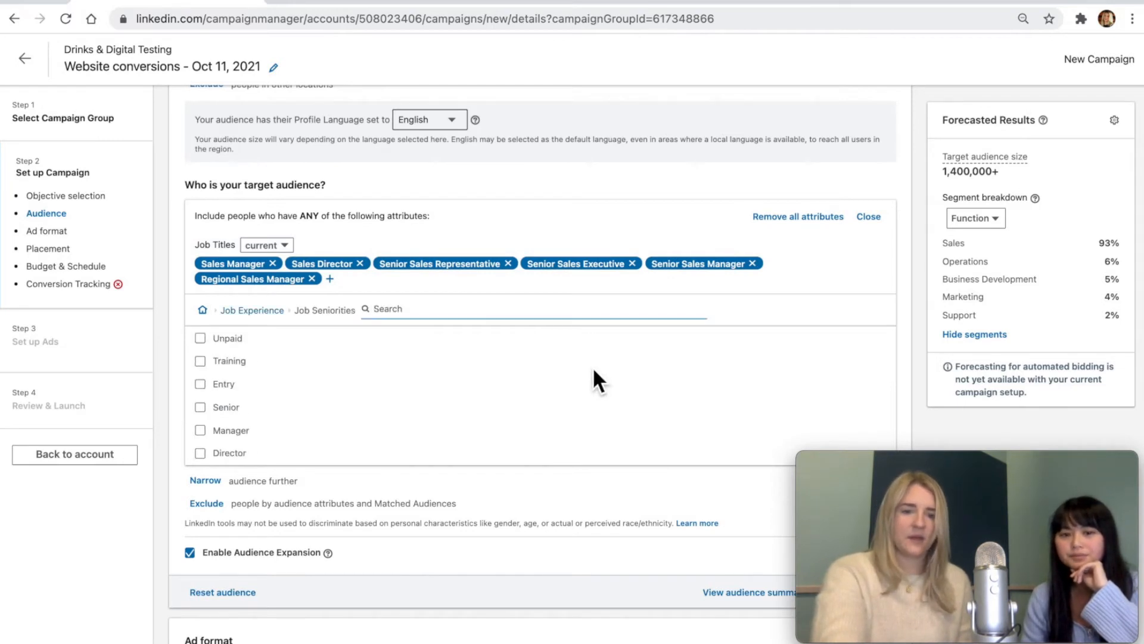
{"action": "scroll", "coordinate": [512, 429], "scroll_direction": "down", "scroll_amount": 2}
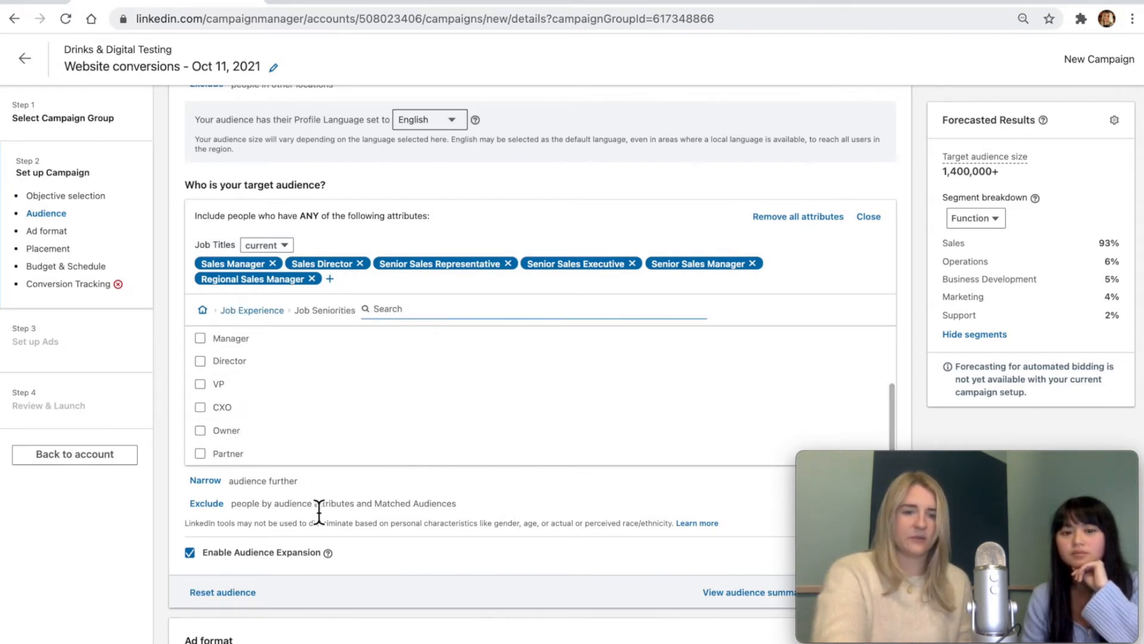
{"action": "left_click", "coordinate": [253, 314]}
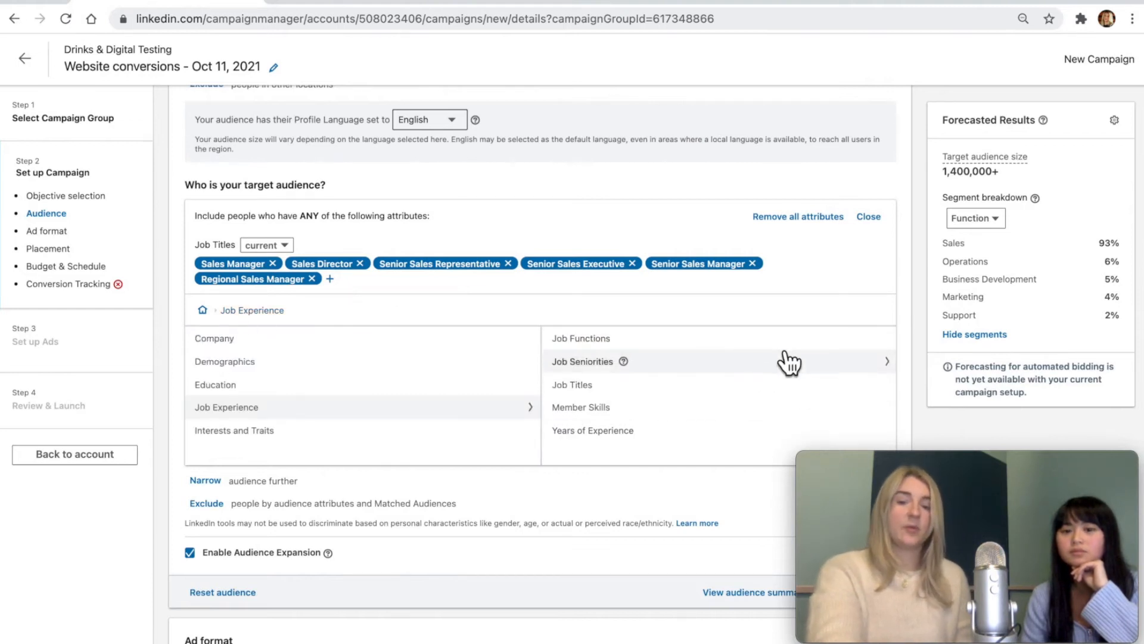
Break the forecasted audience down by Seniority and examine the share of entry-level people.
{"action": "left_click", "coordinate": [989, 221]}
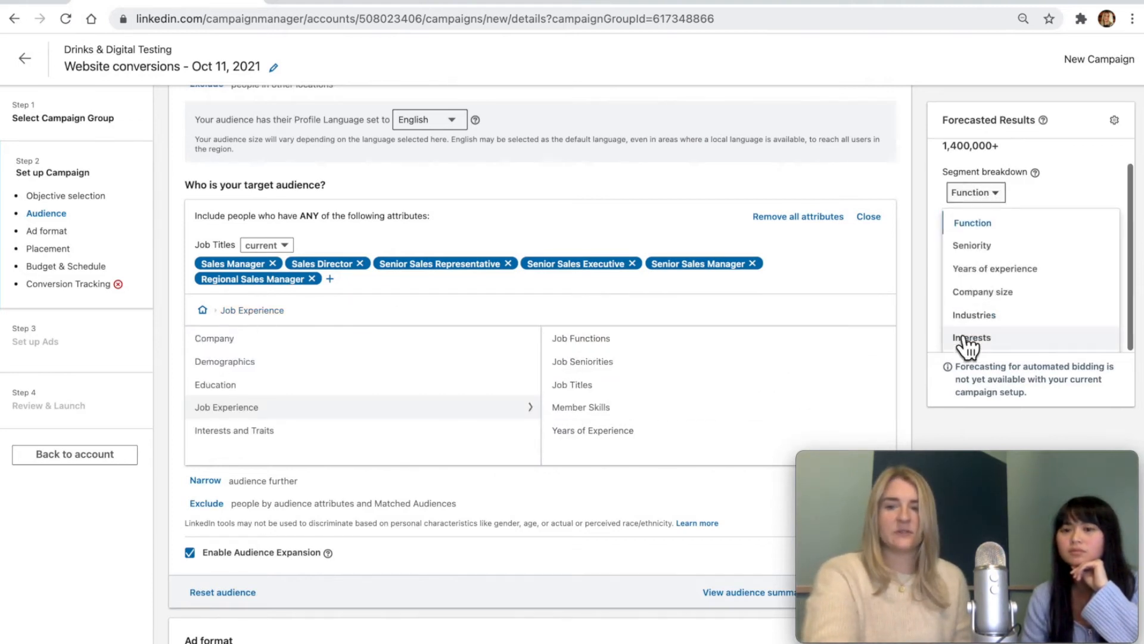
{"action": "left_click", "coordinate": [1000, 245]}
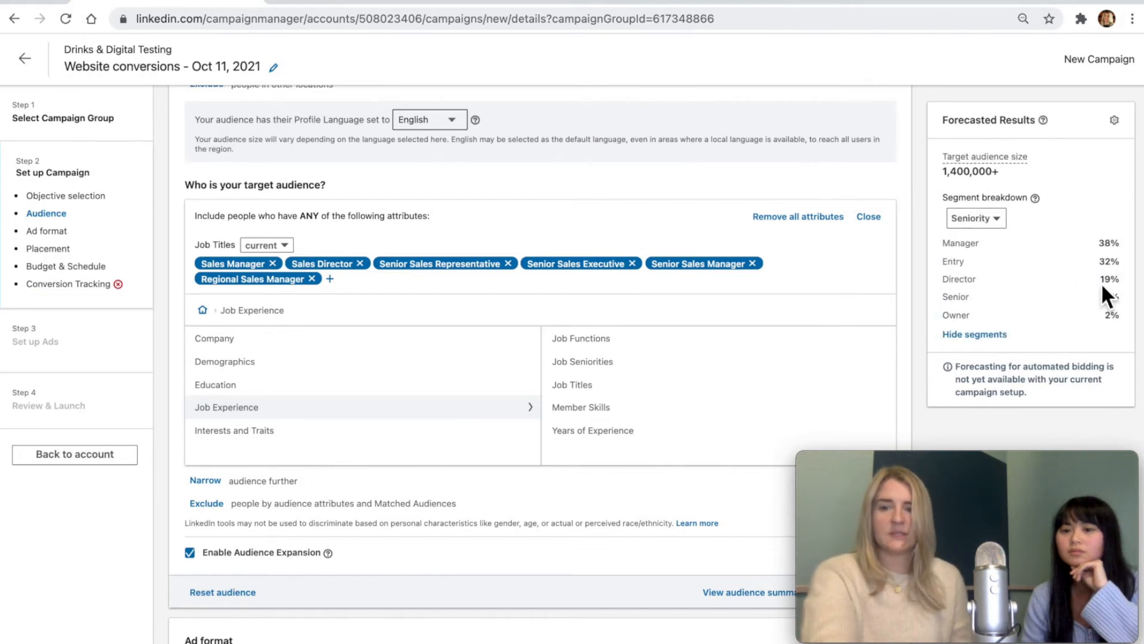
{"action": "left_click_drag", "start_coordinate": [954, 263], "coordinate": [1130, 276]}
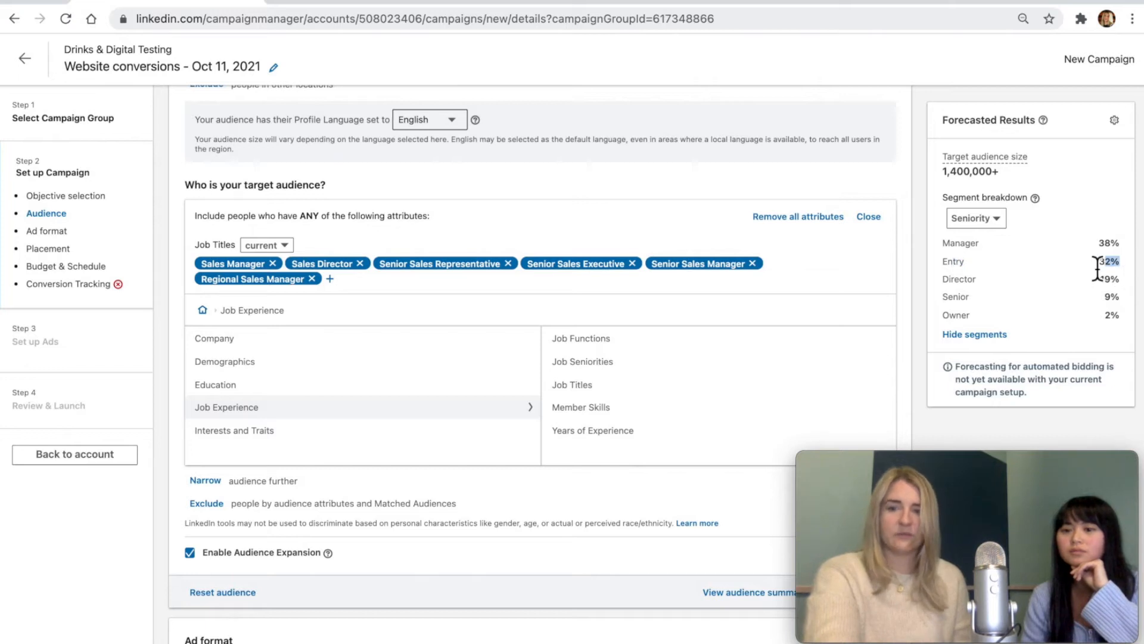
{"action": "left_click", "coordinate": [1108, 253]}
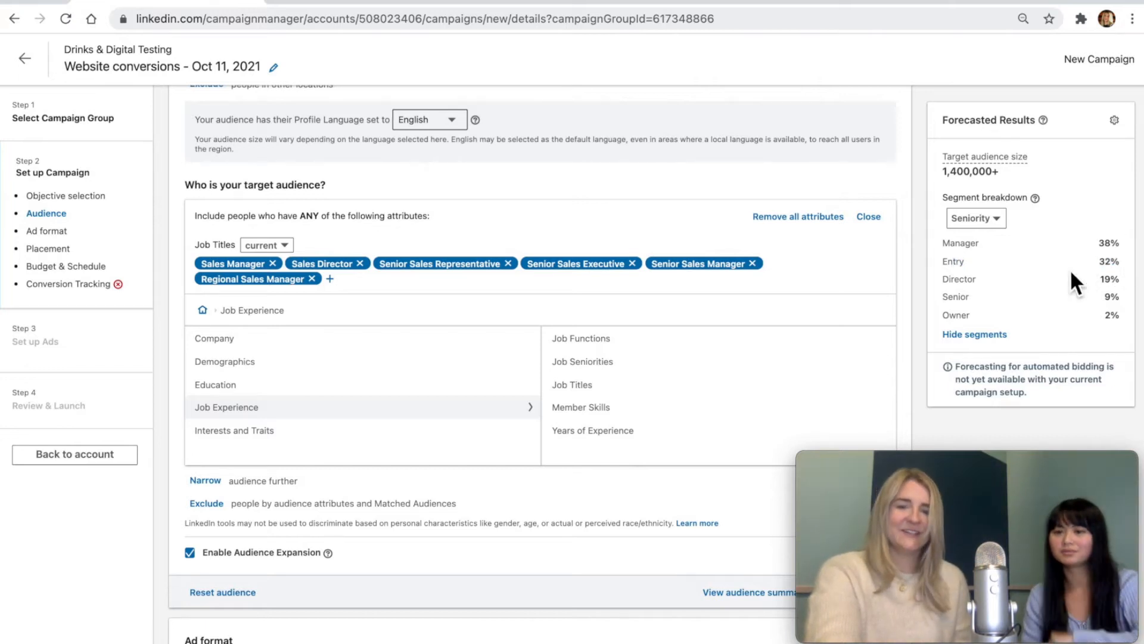
Examine the Years of Experience range choices under Job Experience and leave them without setting a range.
{"action": "left_click", "coordinate": [594, 437]}
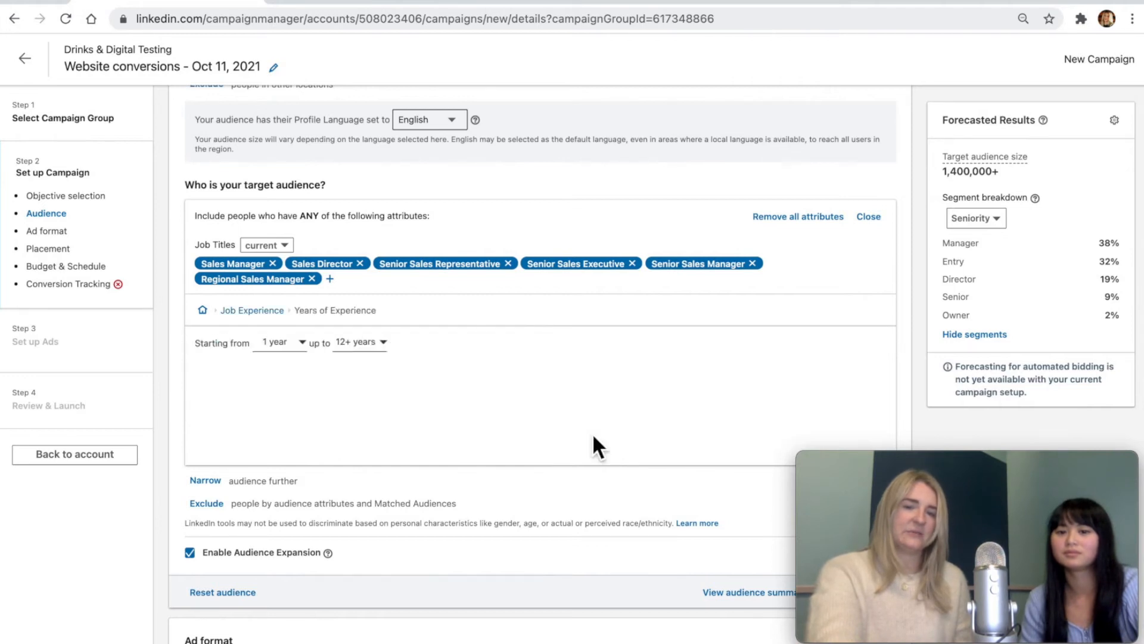
{"action": "left_click", "coordinate": [382, 345]}
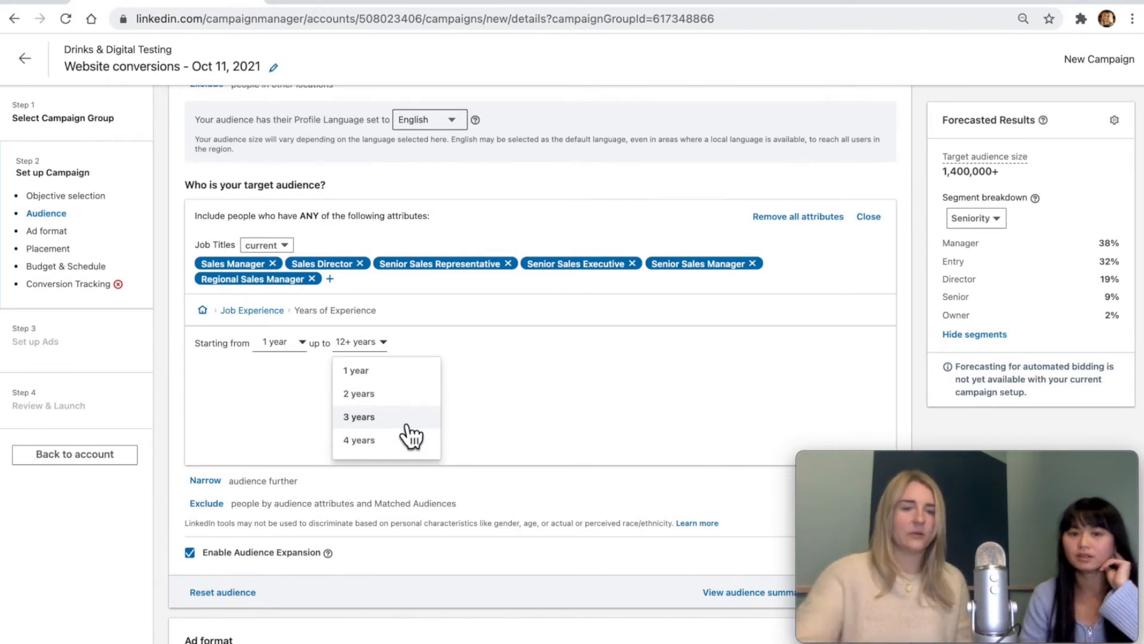
{"action": "left_click_drag", "start_coordinate": [376, 417], "coordinate": [292, 330]}
{"action": "left_click", "coordinate": [263, 311]}
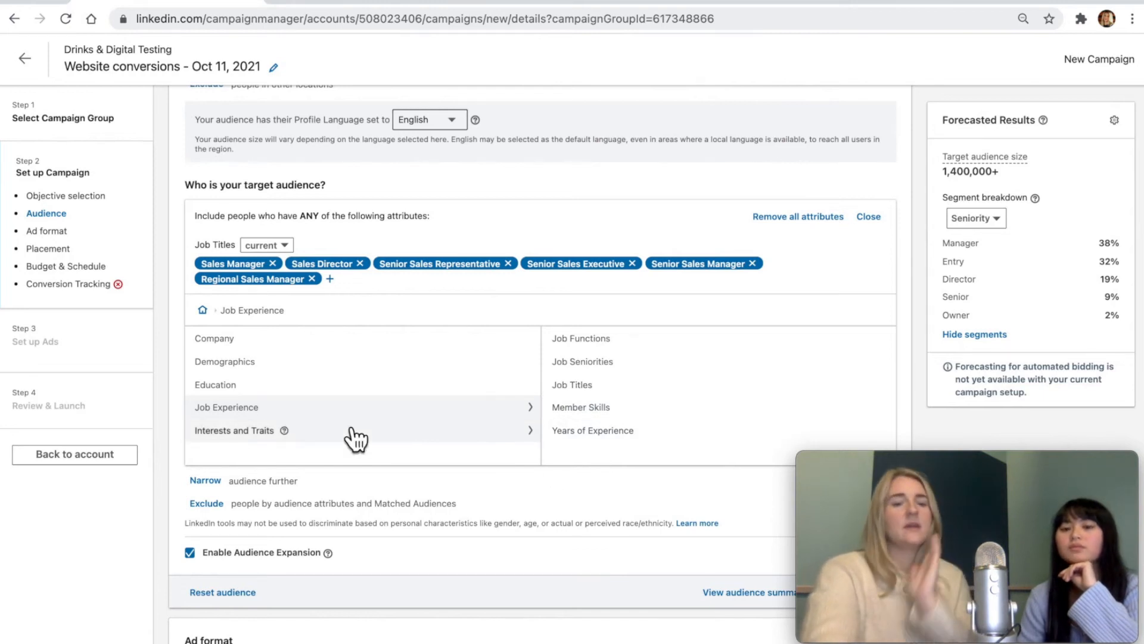
Open Company Industries among the Company audience attributes and look through the available industries for Software & IT Services.
{"action": "left_click", "coordinate": [203, 309]}
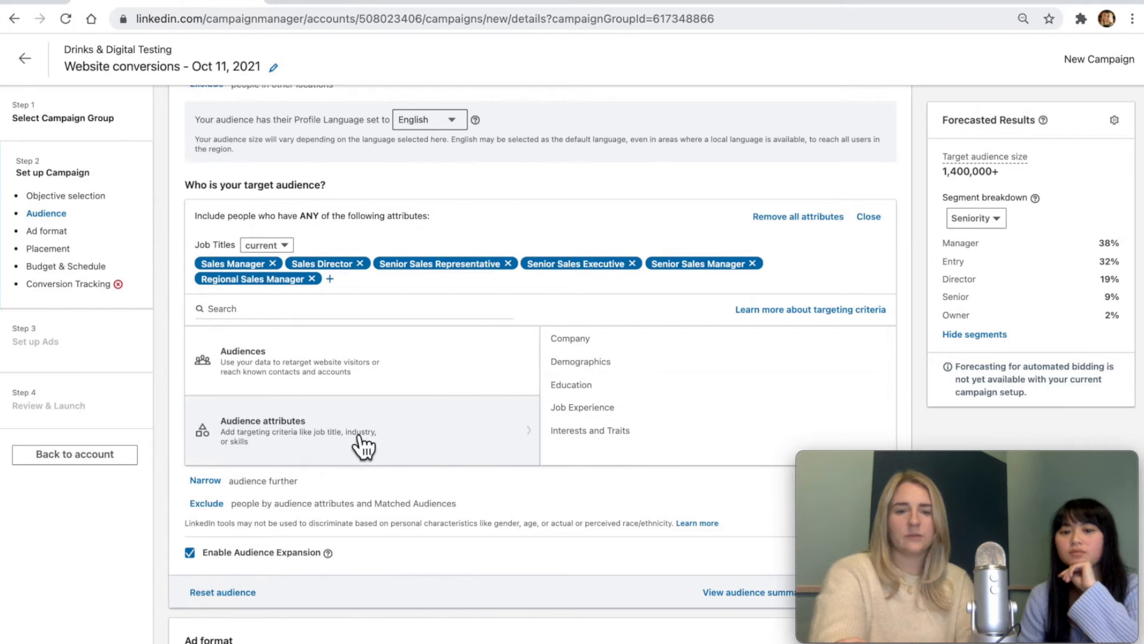
{"action": "left_click", "coordinate": [625, 342]}
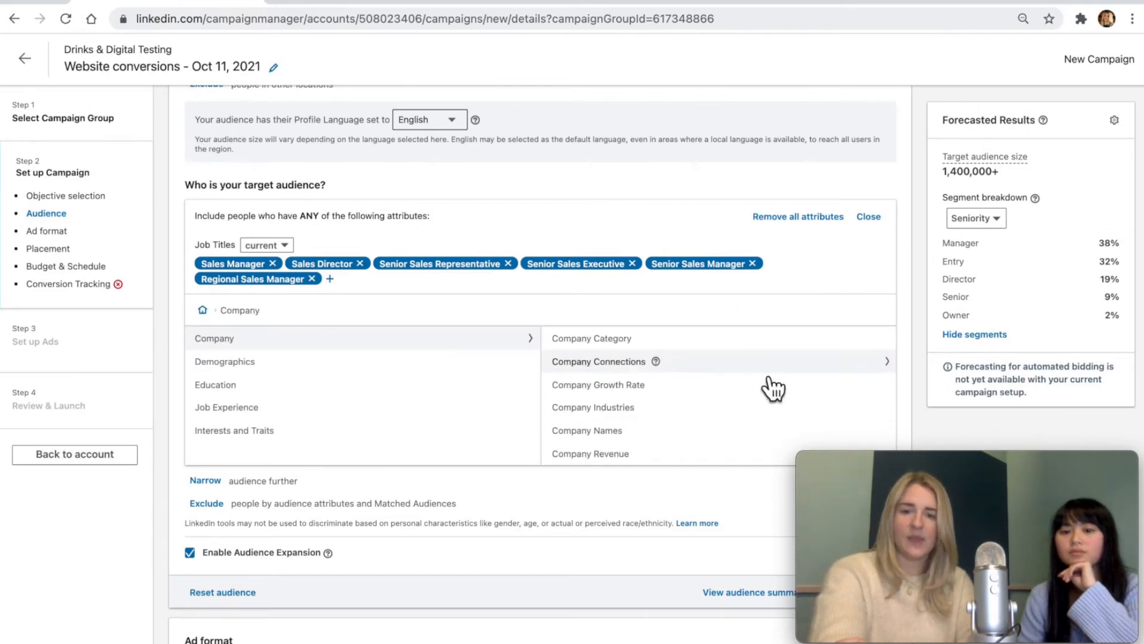
{"action": "left_click", "coordinate": [763, 417]}
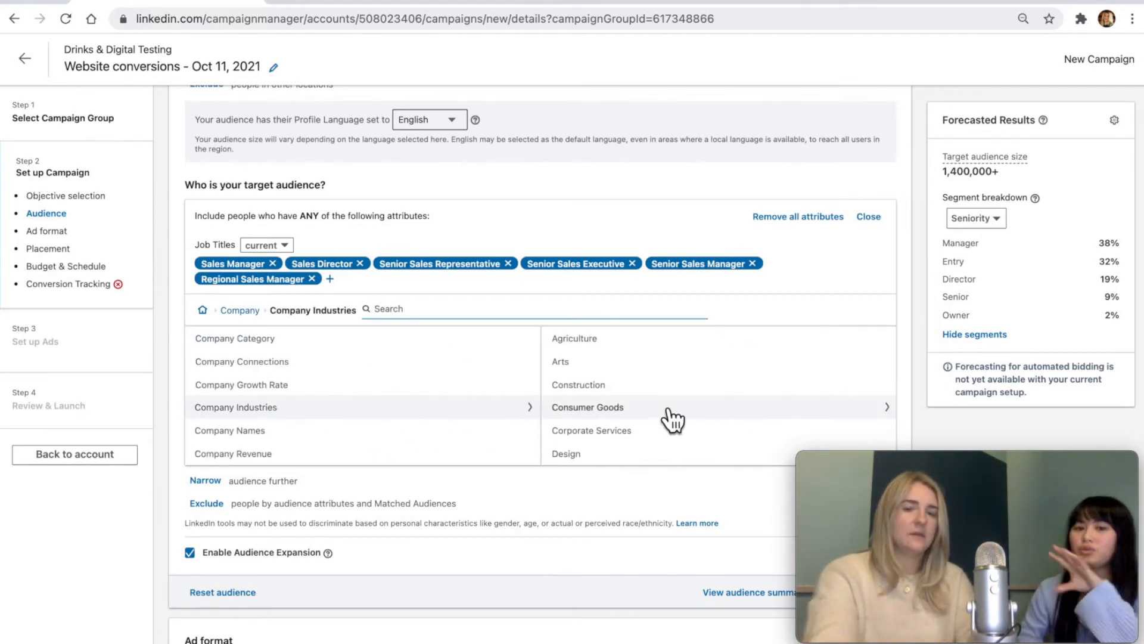
{"action": "scroll", "coordinate": [673, 418], "scroll_direction": "down", "scroll_amount": 5}
{"action": "scroll", "coordinate": [673, 420], "scroll_direction": "down", "scroll_amount": 3}
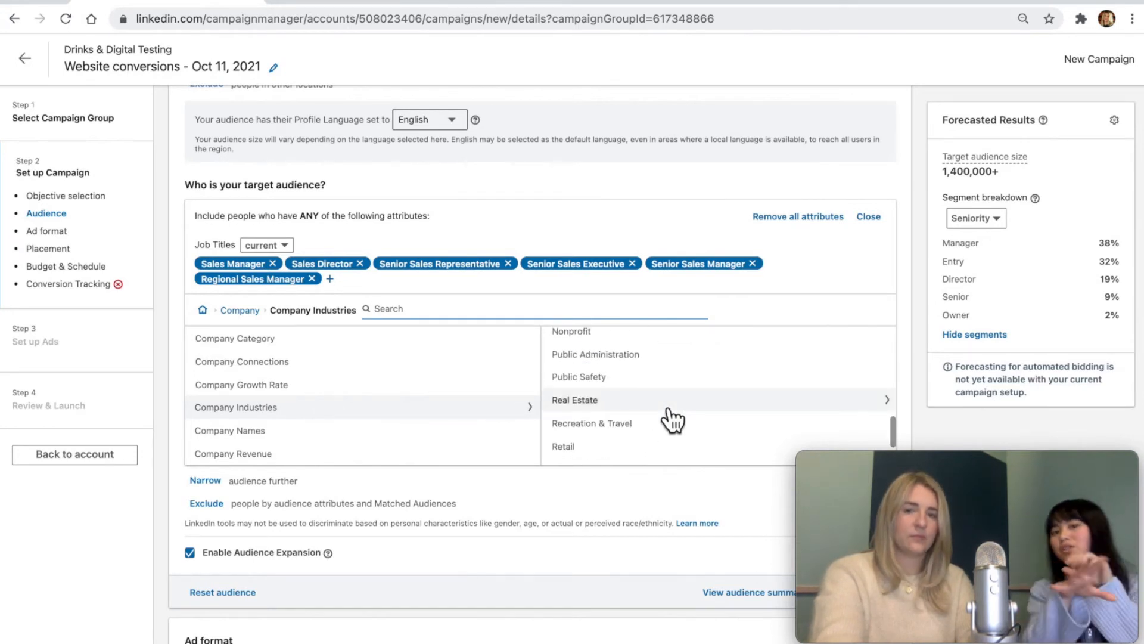
{"action": "scroll", "coordinate": [677, 426], "scroll_direction": "down", "scroll_amount": 2}
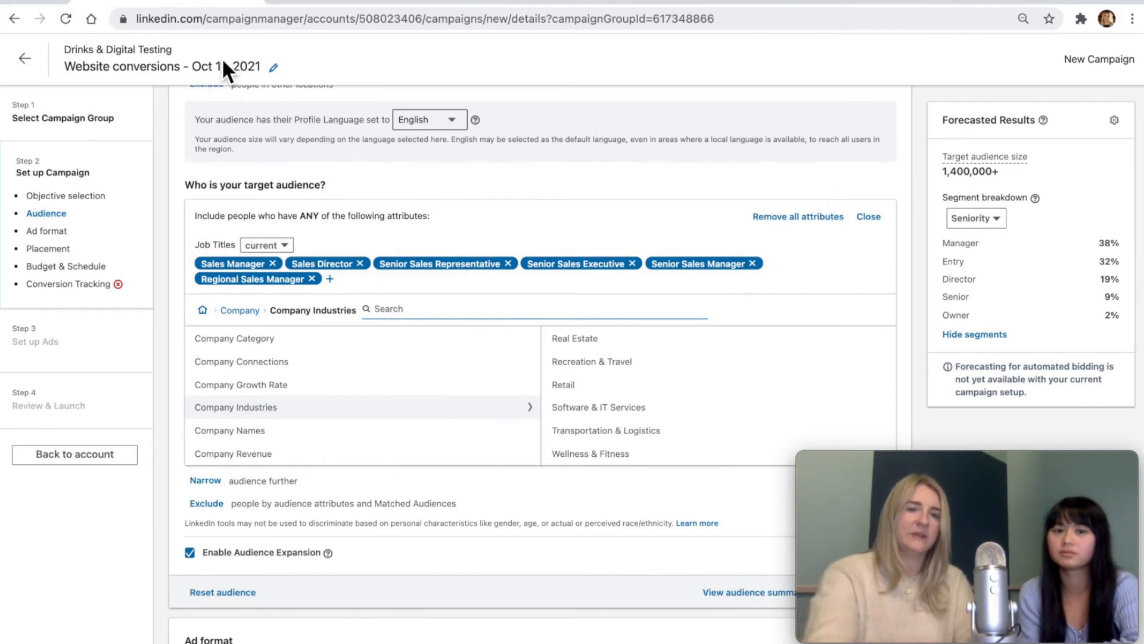
Rename the campaign as Top - Sales Managers - IT/Software.
{"action": "left_click", "coordinate": [92, 68]}
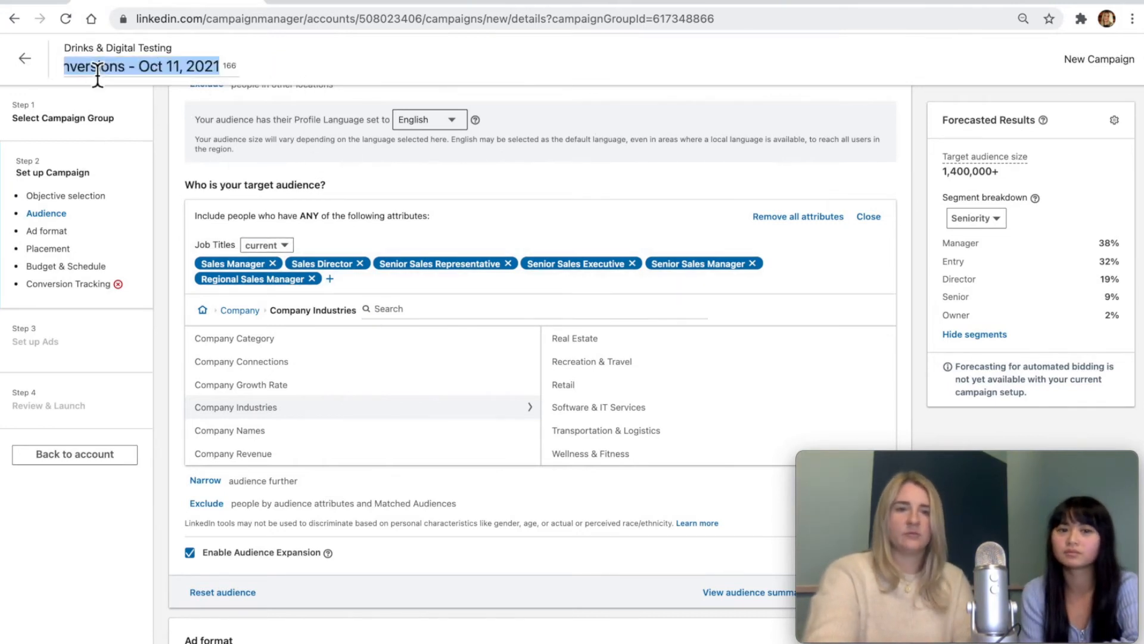
{"action": "type", "text": "Top"}
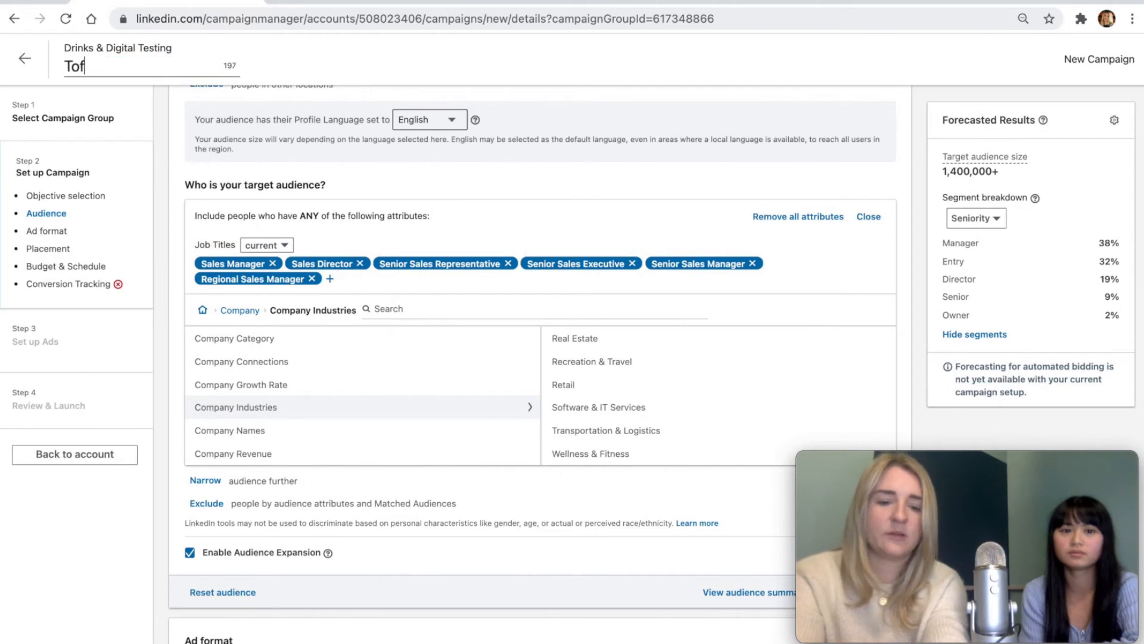
{"action": "type", "text": " - Sales Mana"}
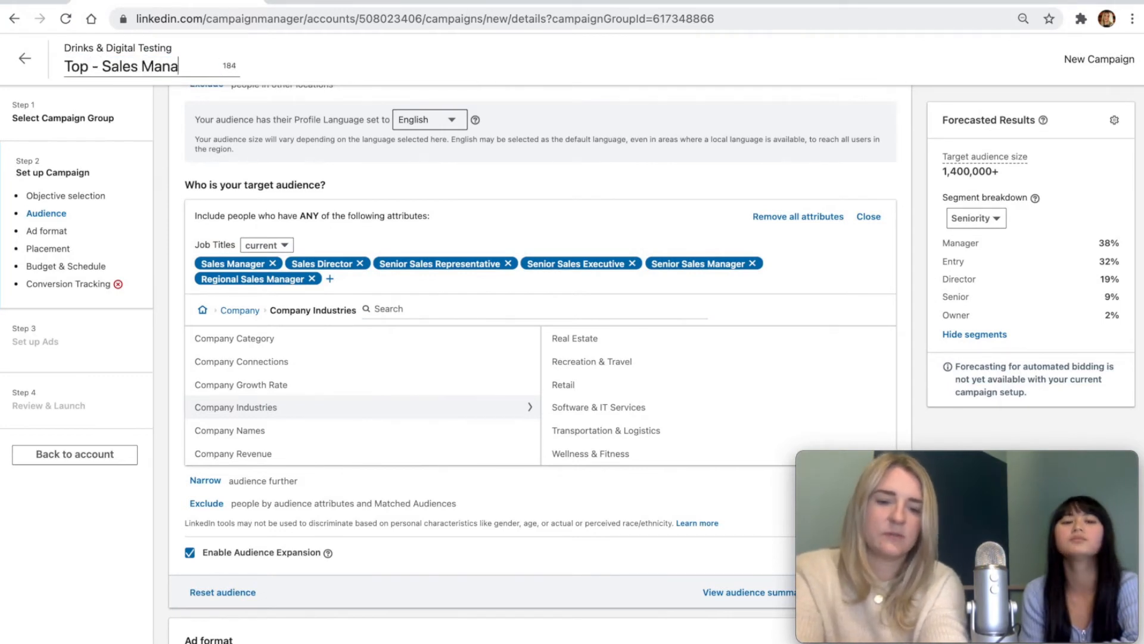
{"action": "type", "text": "gers -"}
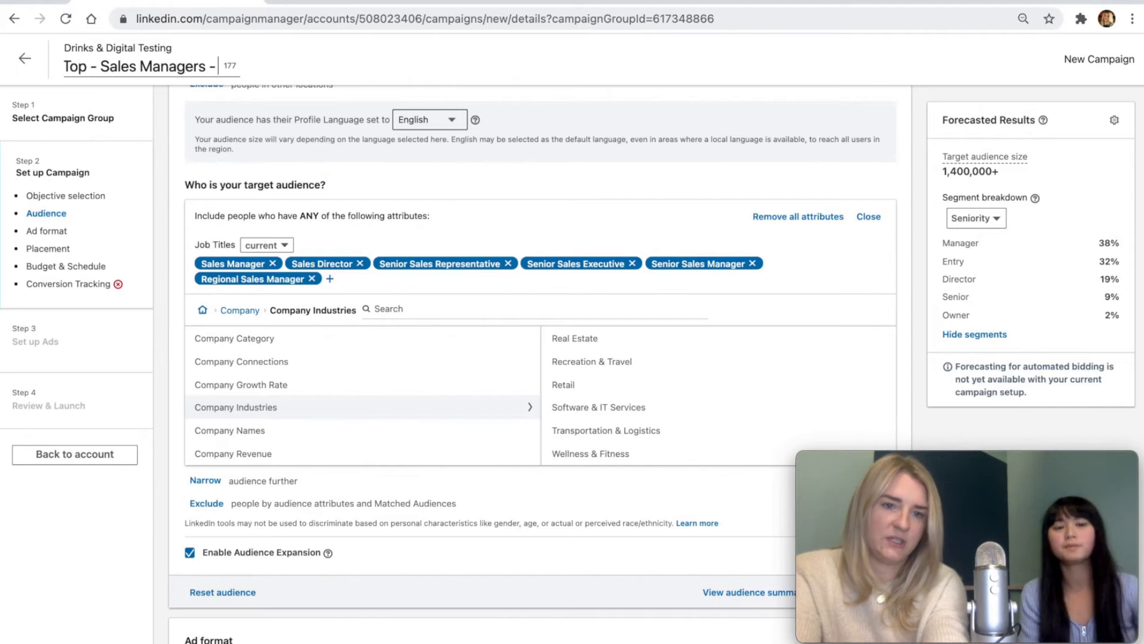
{"action": "type", "text": "IT"}
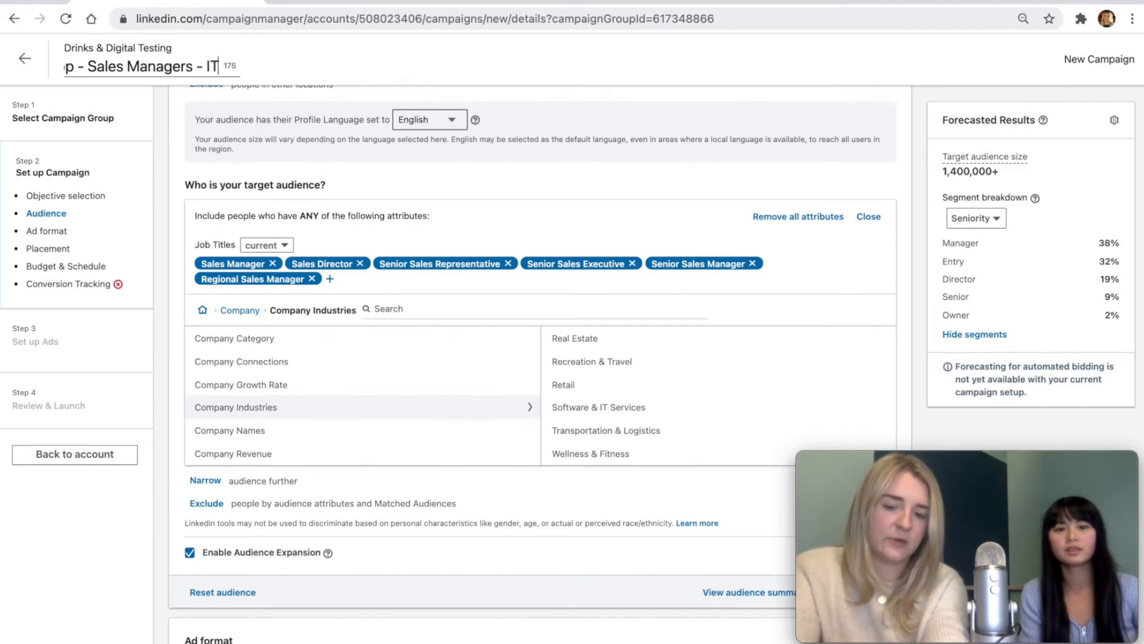
{"action": "type", "text": "/Software"}
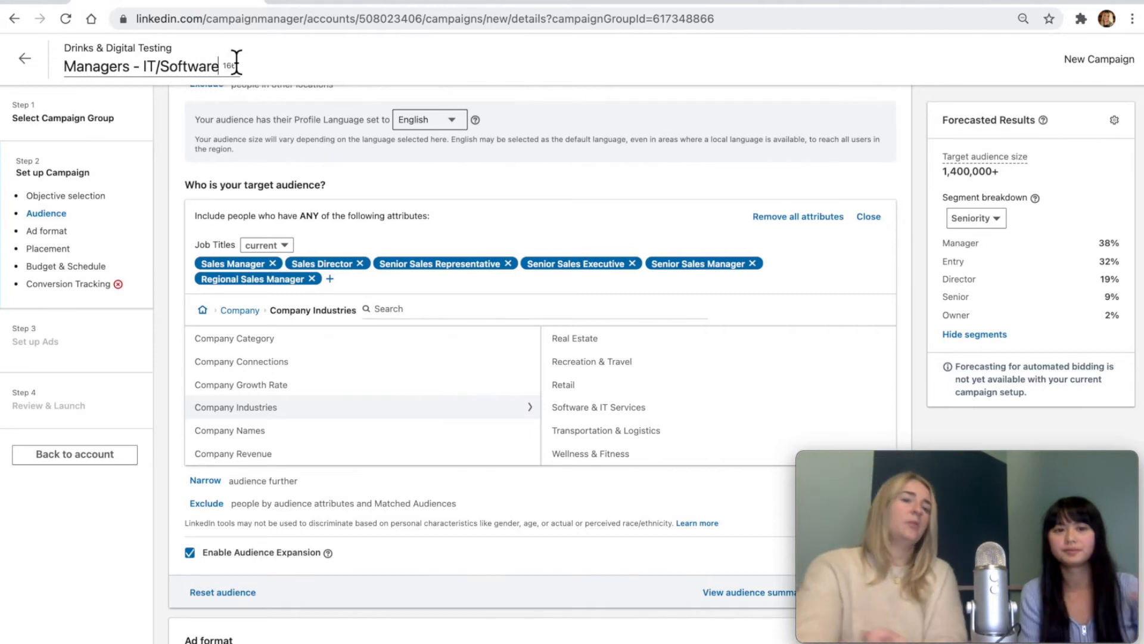
{"action": "left_click", "coordinate": [575, 208]}
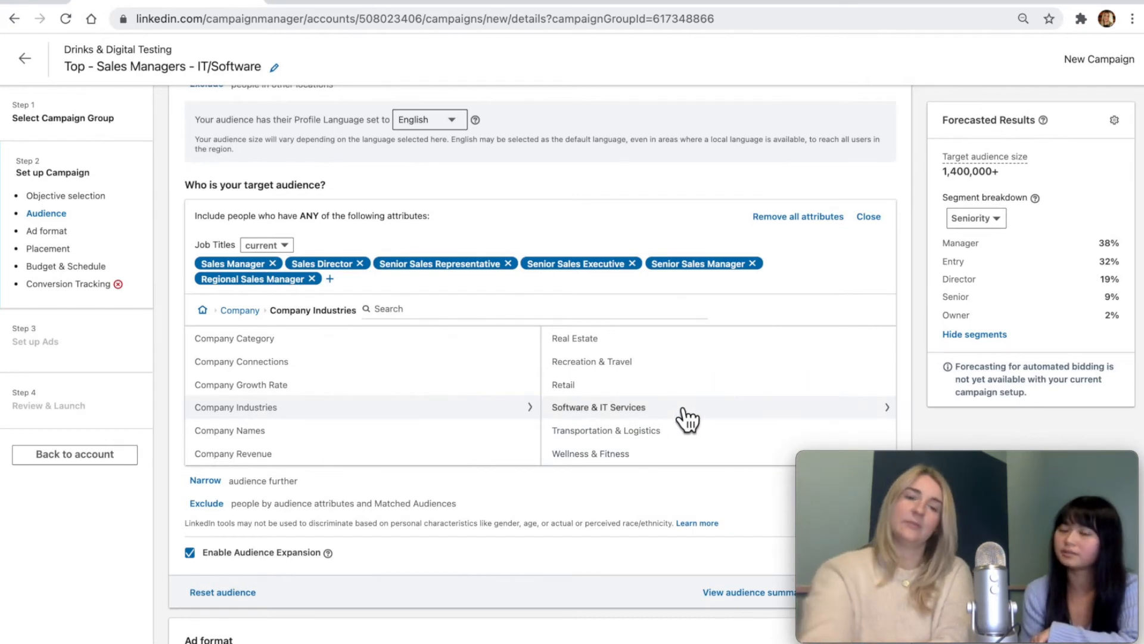
Add the Software & IT Services industries Internet, Information Technology & Services, Computer Software and Computer & Network Security to the target audience.
{"action": "left_click", "coordinate": [729, 411]}
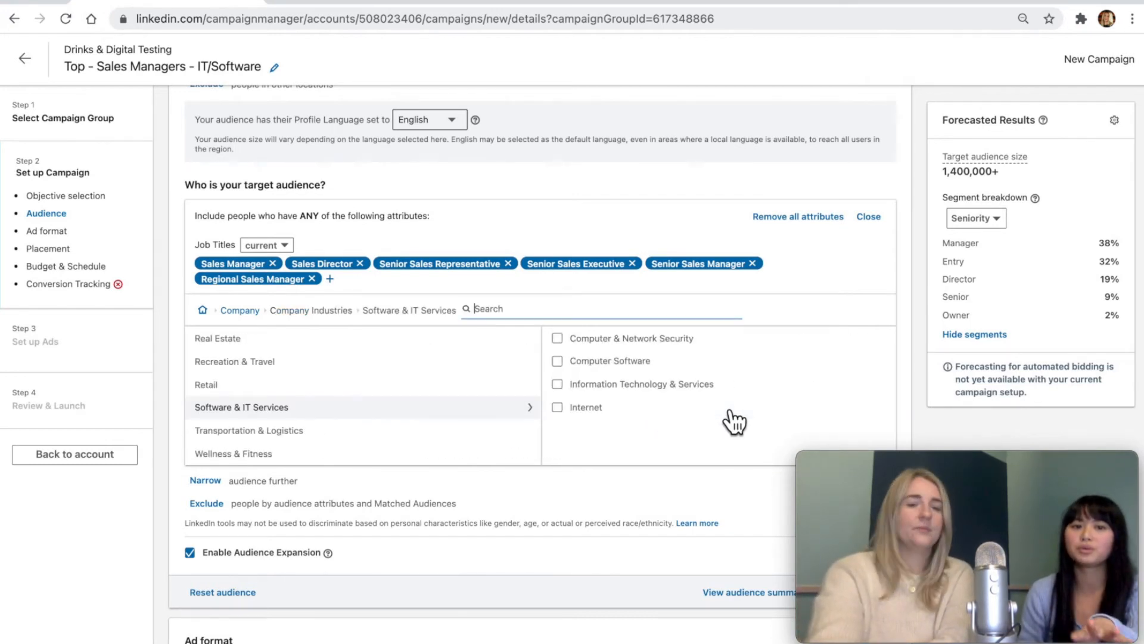
{"action": "left_click", "coordinate": [572, 407]}
{"action": "left_click", "coordinate": [560, 425]}
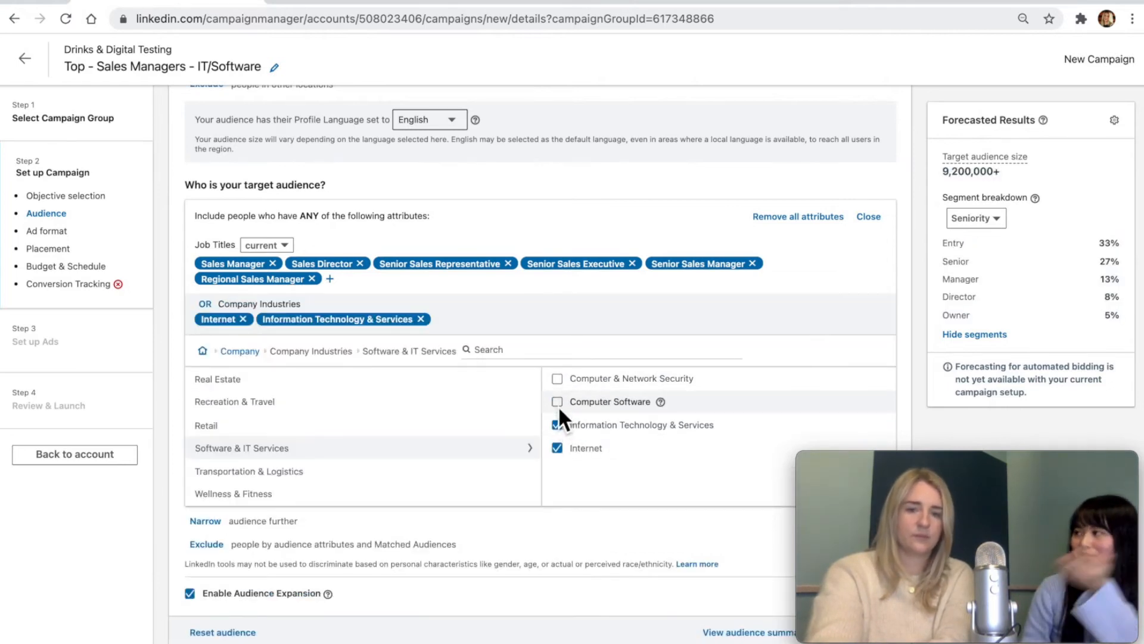
{"action": "left_click", "coordinate": [557, 403]}
{"action": "left_click", "coordinate": [556, 375]}
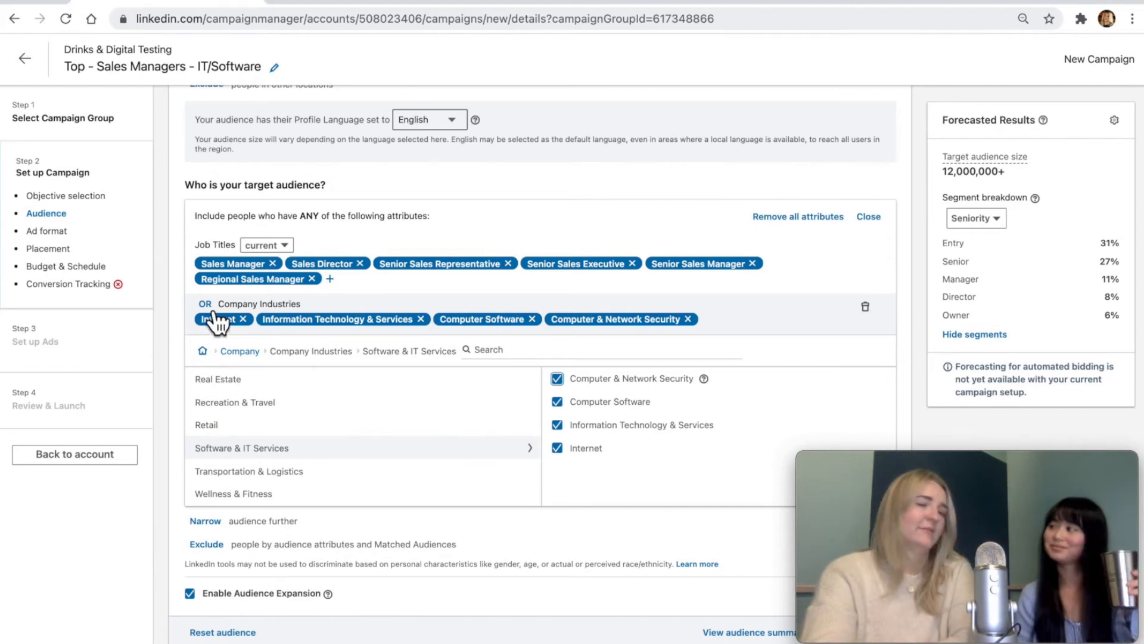
Make the company industries an additional AND condition alongside the job titles and drop Computer & Network Security from them.
{"action": "left_click_drag", "start_coordinate": [216, 322], "coordinate": [309, 335]}
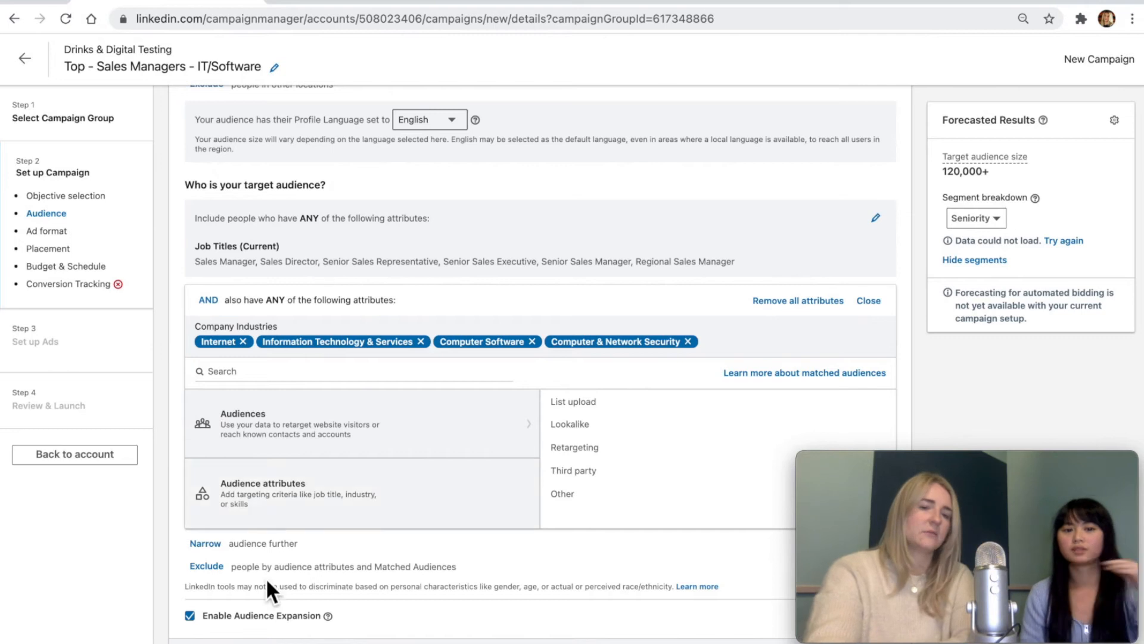
{"action": "left_click", "coordinate": [688, 342]}
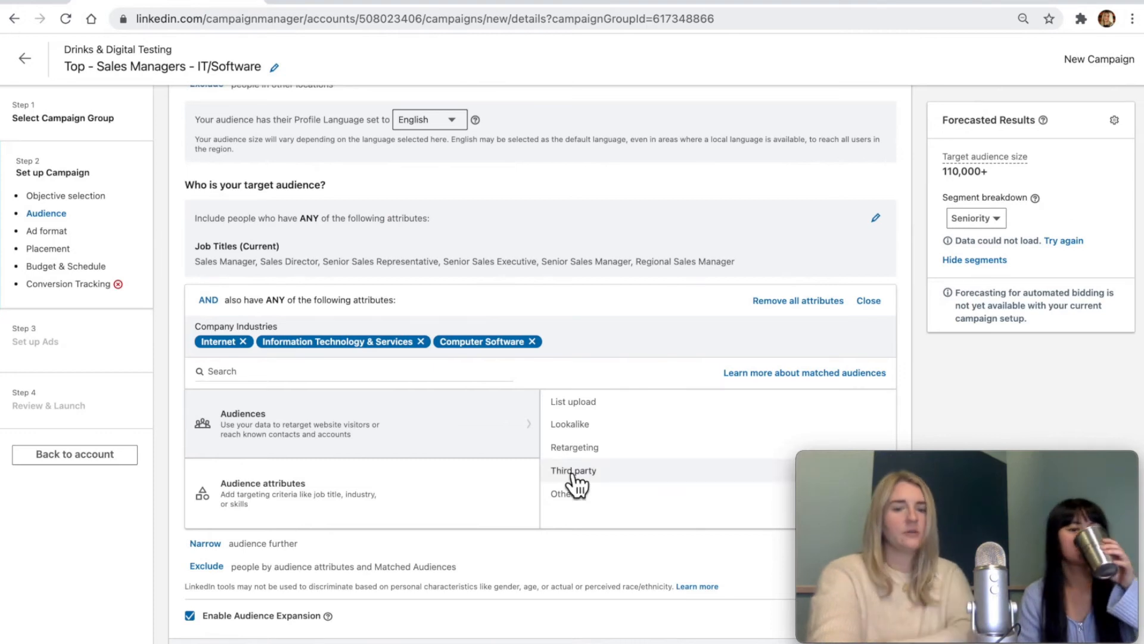
{"action": "left_click", "coordinate": [429, 496]}
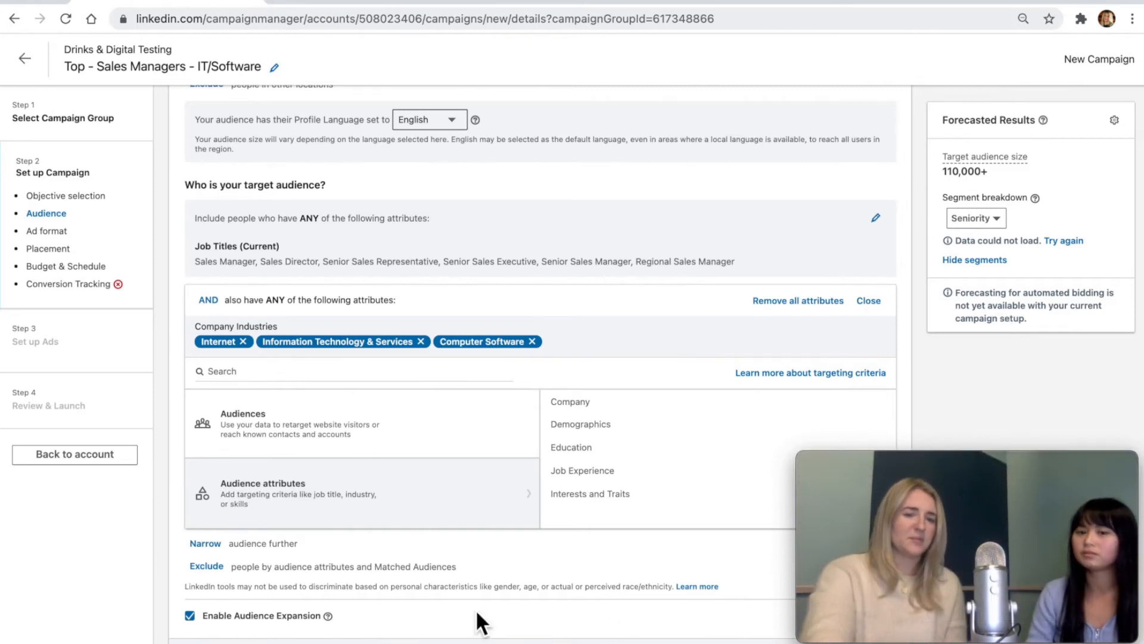
Remove Computer Software, Information Technology & Services and Internet from the company industries that narrow the audience.
{"action": "scroll", "coordinate": [434, 596], "scroll_direction": "down", "scroll_amount": 1}
{"action": "scroll", "coordinate": [434, 596], "scroll_direction": "down", "scroll_amount": 2}
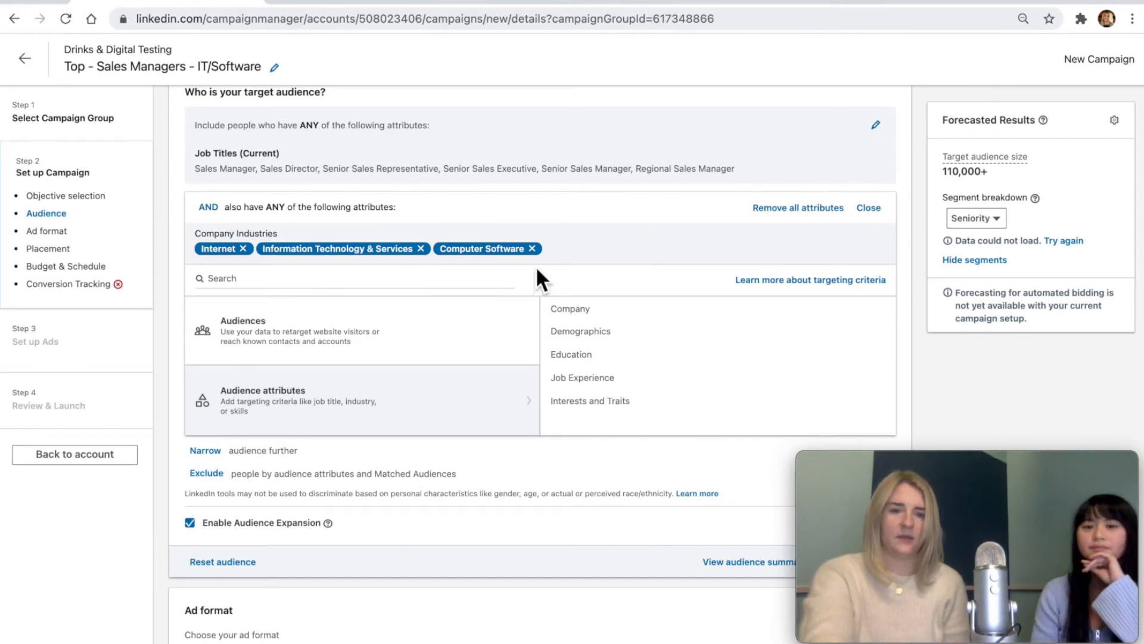
{"action": "left_click", "coordinate": [531, 248]}
{"action": "left_click", "coordinate": [420, 249]}
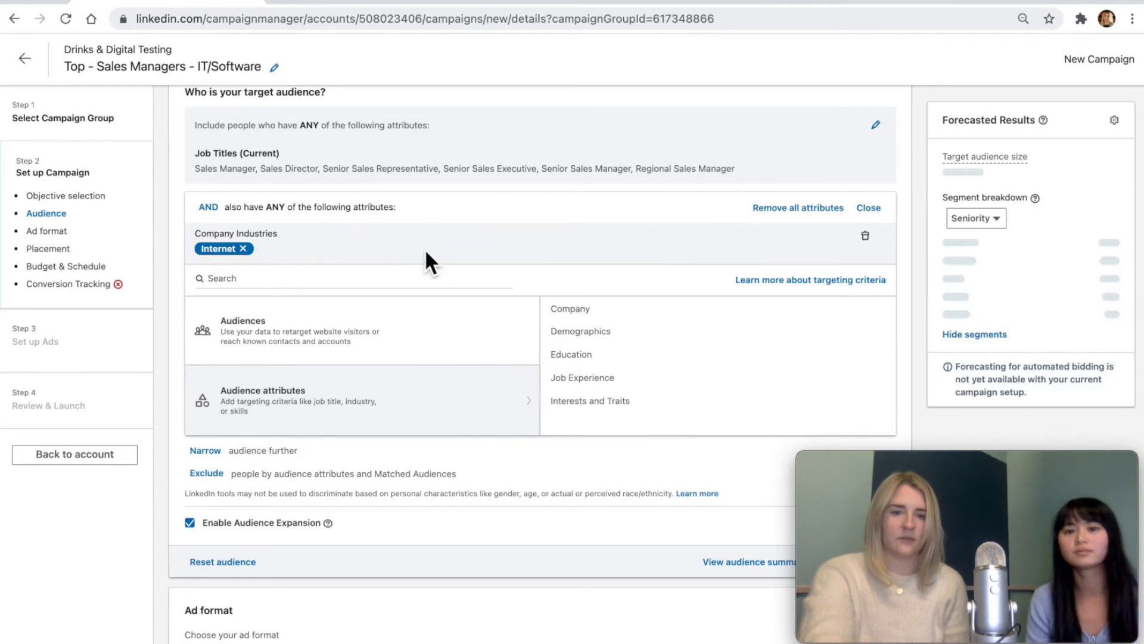
{"action": "left_click", "coordinate": [243, 249]}
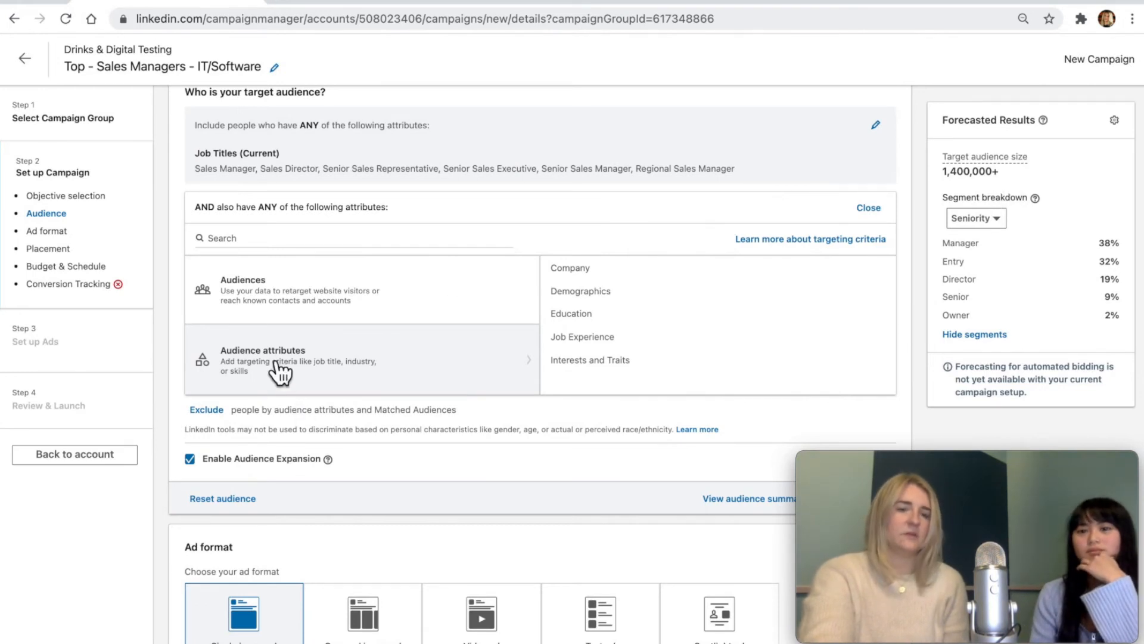
Exclude people at companies sized Myself Only, 2-10, 11-50 and 51-200 employees from the target audience.
{"action": "left_click", "coordinate": [209, 411]}
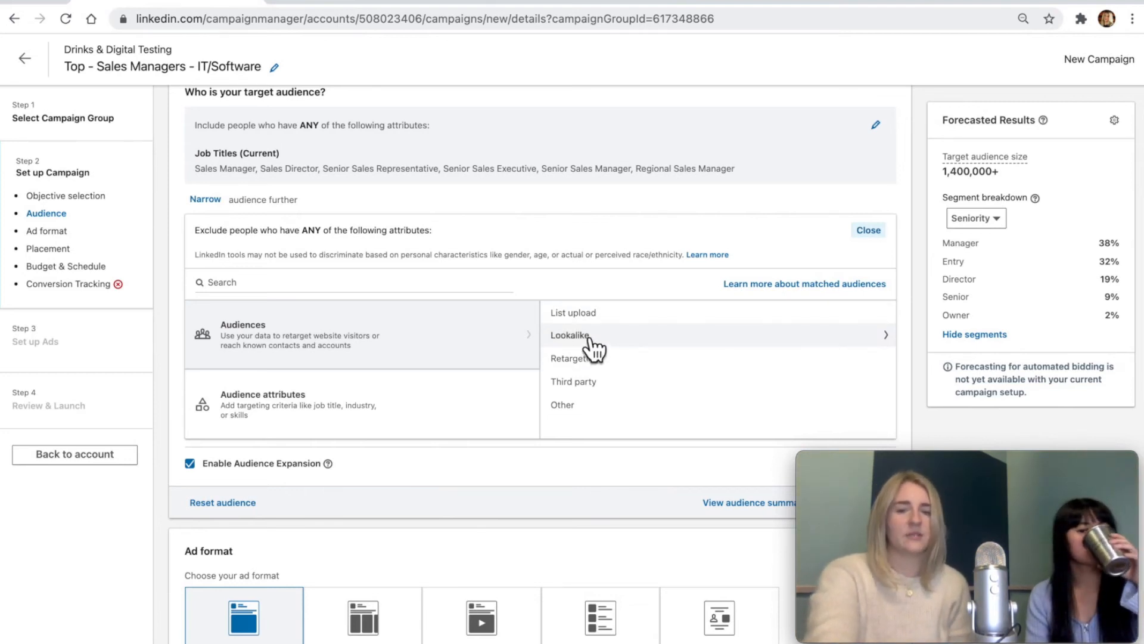
{"action": "left_click", "coordinate": [448, 415]}
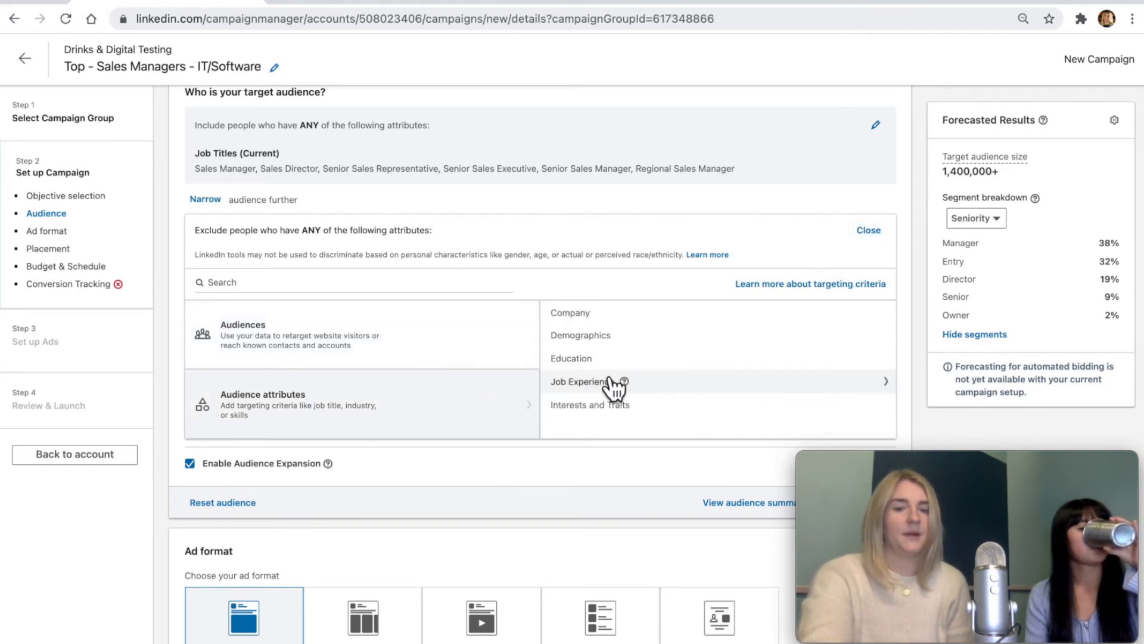
{"action": "left_click", "coordinate": [632, 314]}
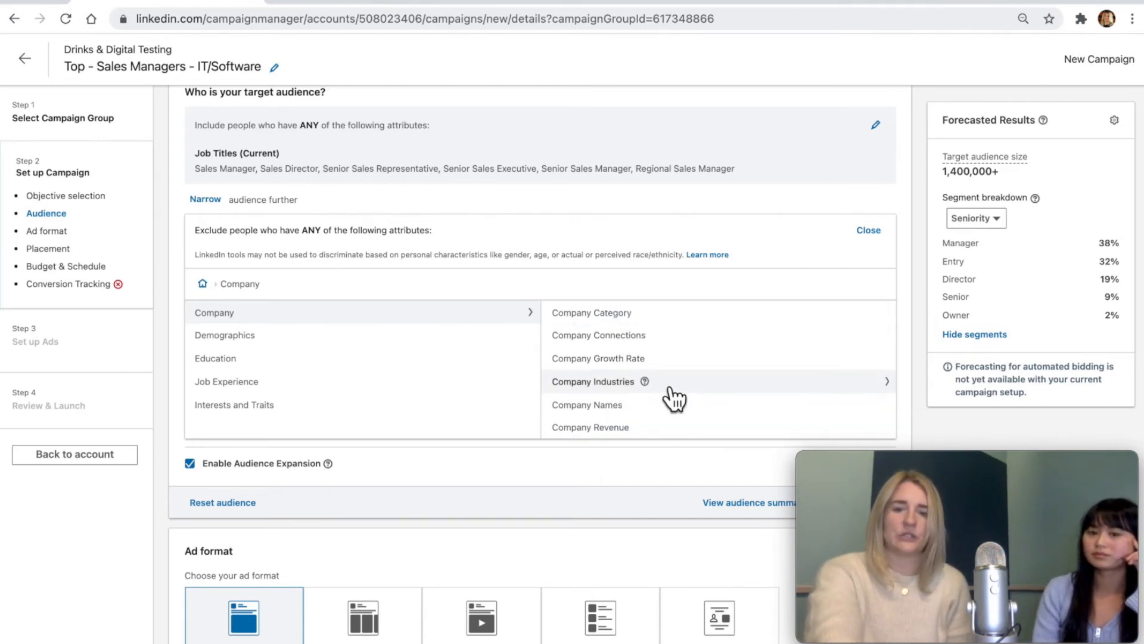
{"action": "scroll", "coordinate": [677, 429], "scroll_direction": "down", "scroll_amount": 1}
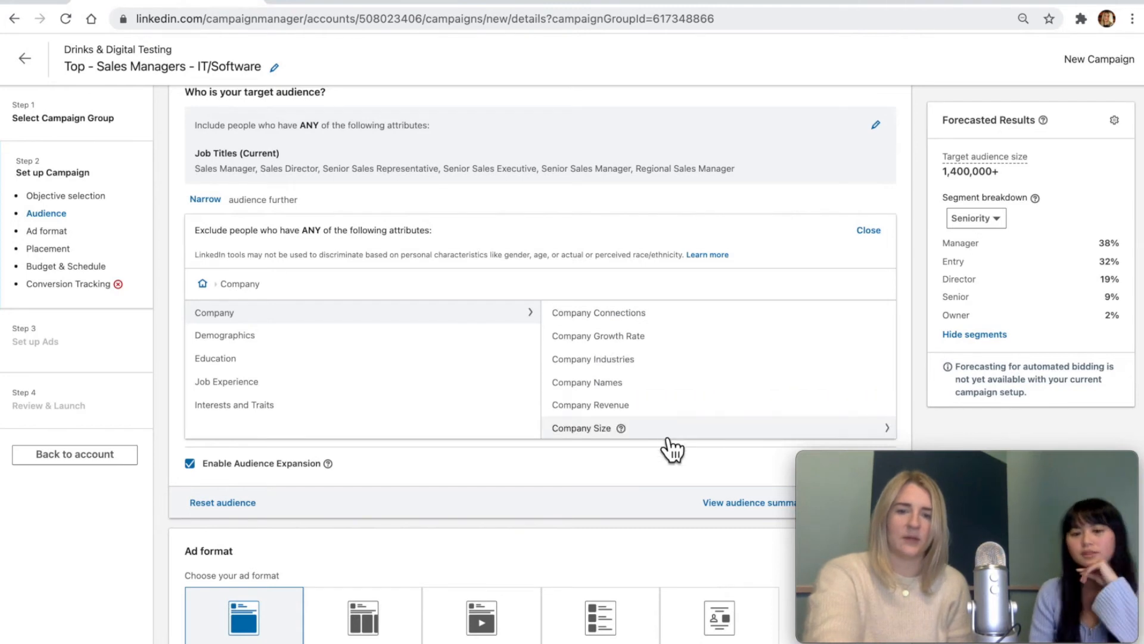
{"action": "left_click", "coordinate": [662, 428]}
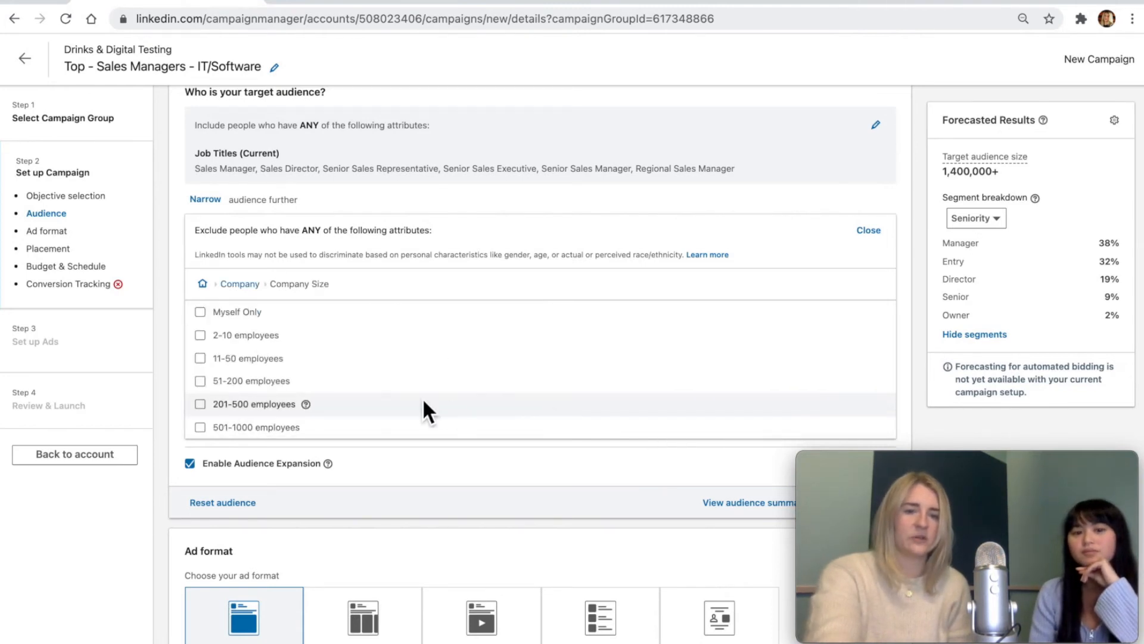
{"action": "left_click", "coordinate": [201, 312]}
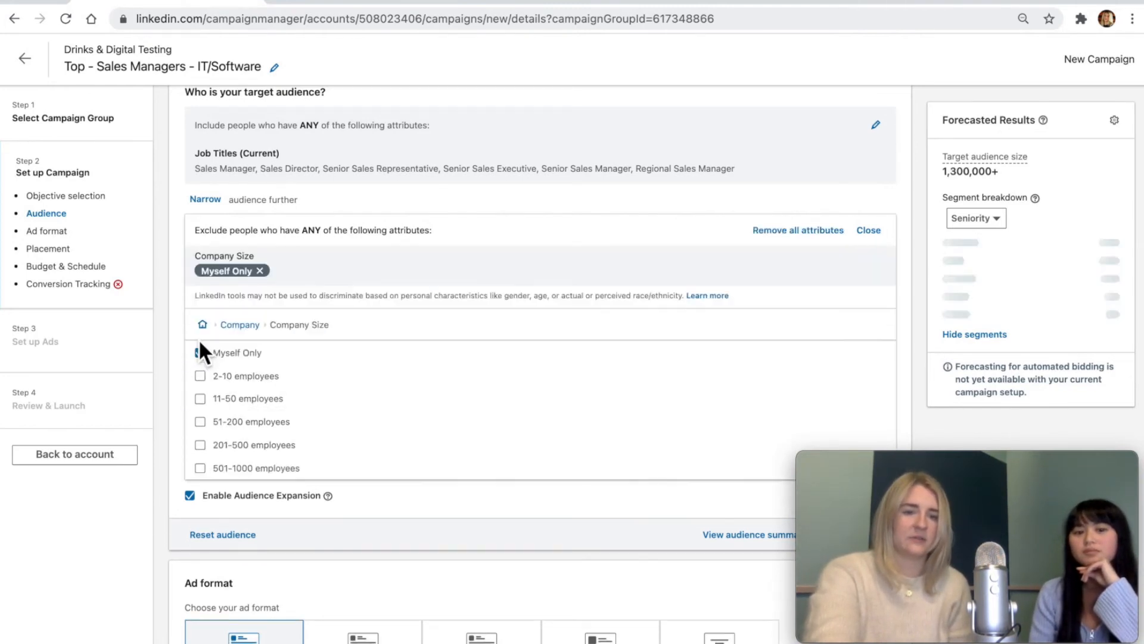
{"action": "left_click", "coordinate": [202, 377]}
{"action": "left_click", "coordinate": [200, 400]}
{"action": "left_click", "coordinate": [200, 422]}
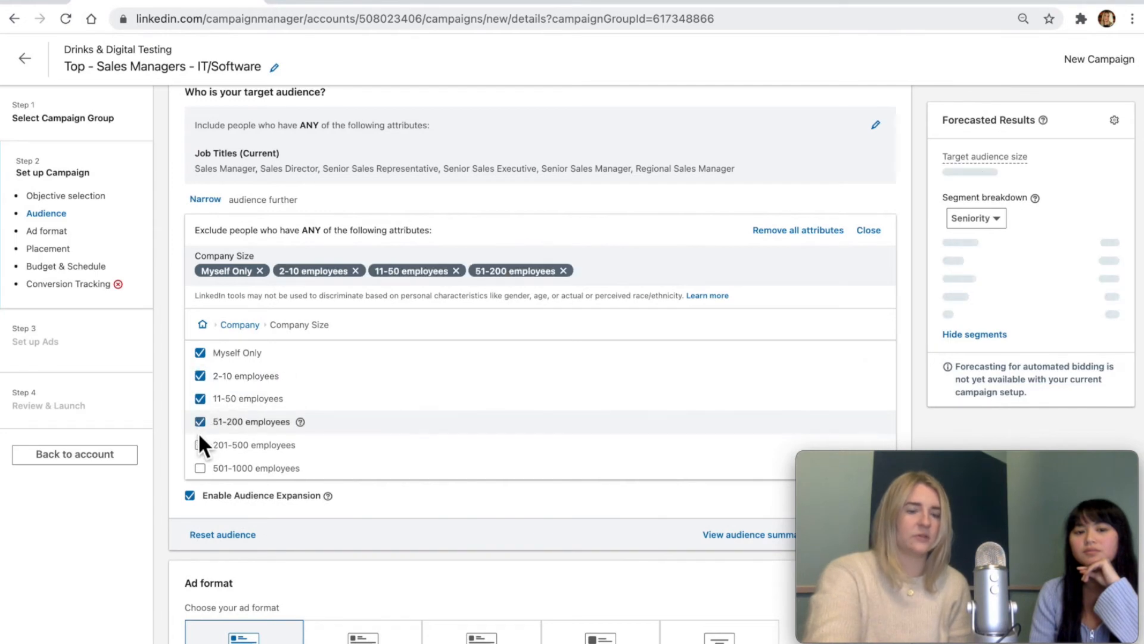
{"action": "scroll", "coordinate": [396, 422], "scroll_direction": "down", "scroll_amount": 2}
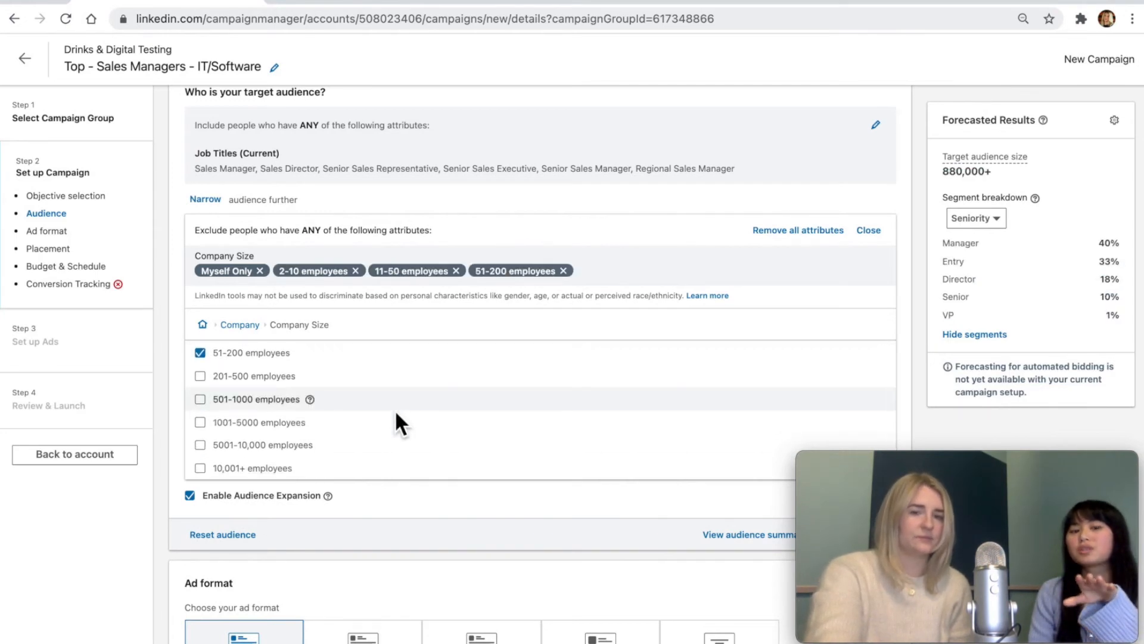
{"action": "left_click", "coordinate": [868, 230]}
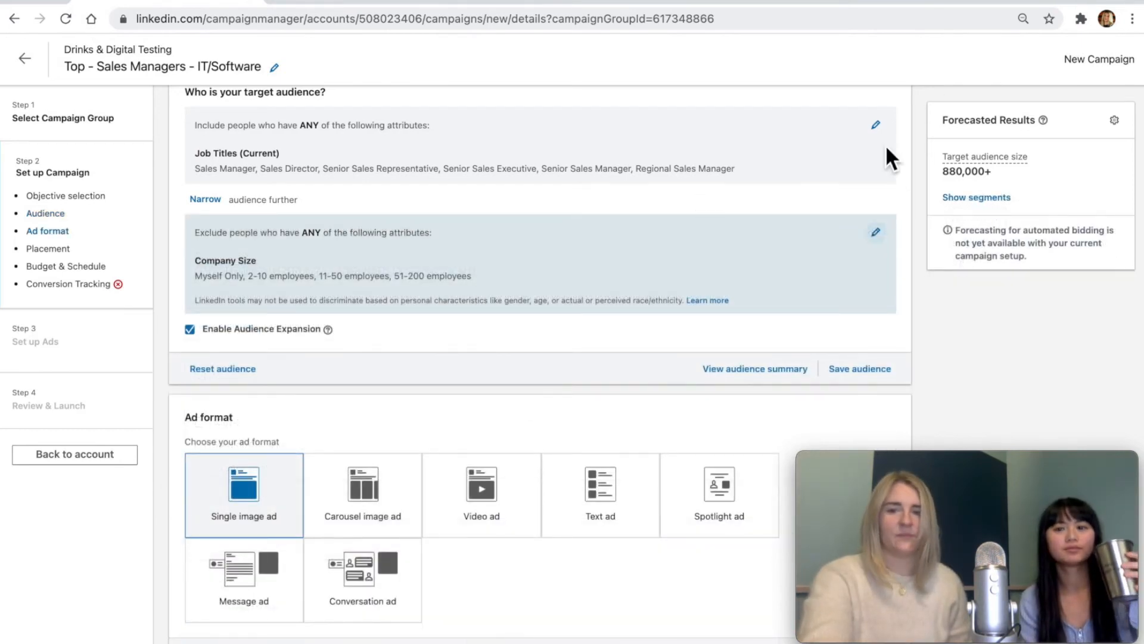
{"action": "left_click_drag", "start_coordinate": [931, 169], "coordinate": [986, 174]}
{"action": "left_click", "coordinate": [1002, 174]}
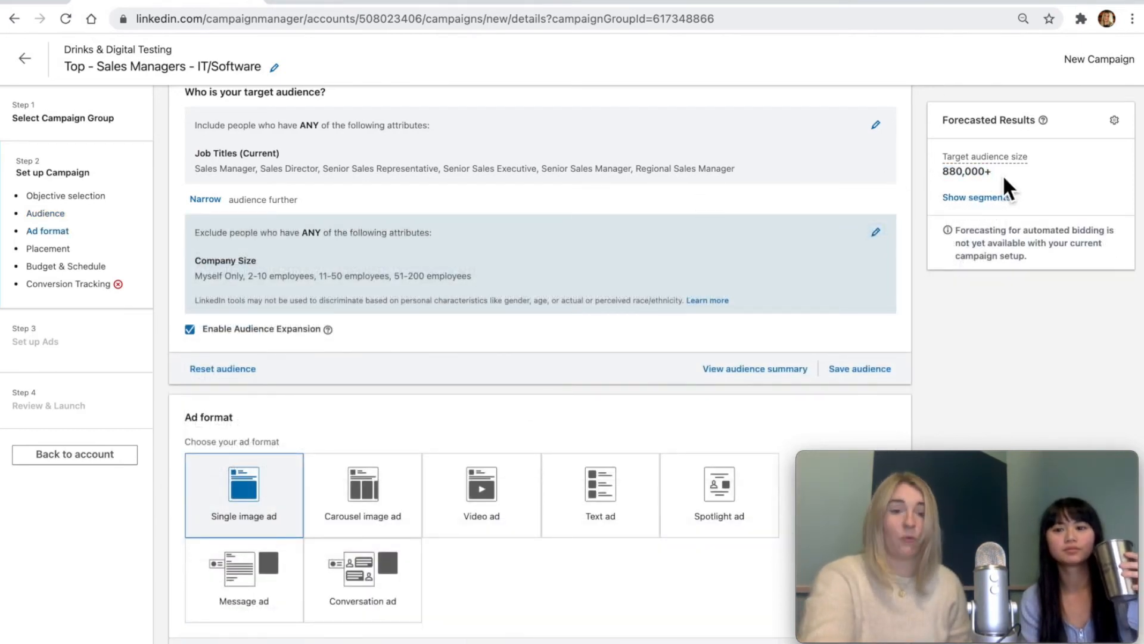
{"action": "left_click_drag", "start_coordinate": [973, 172], "coordinate": [943, 173]}
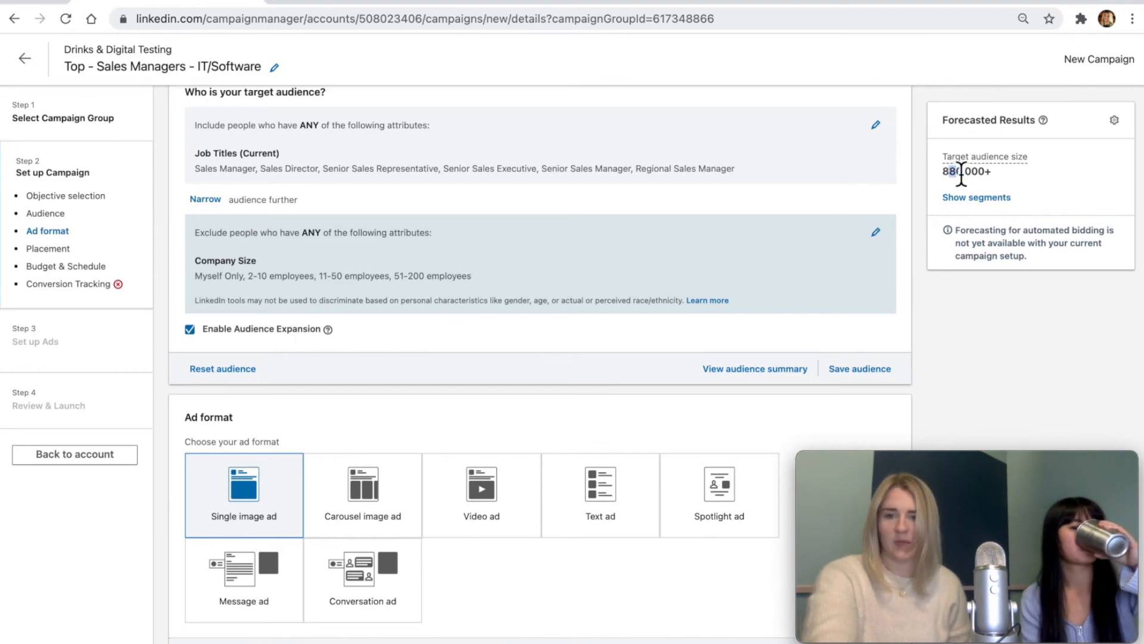
{"action": "left_click", "coordinate": [1049, 192]}
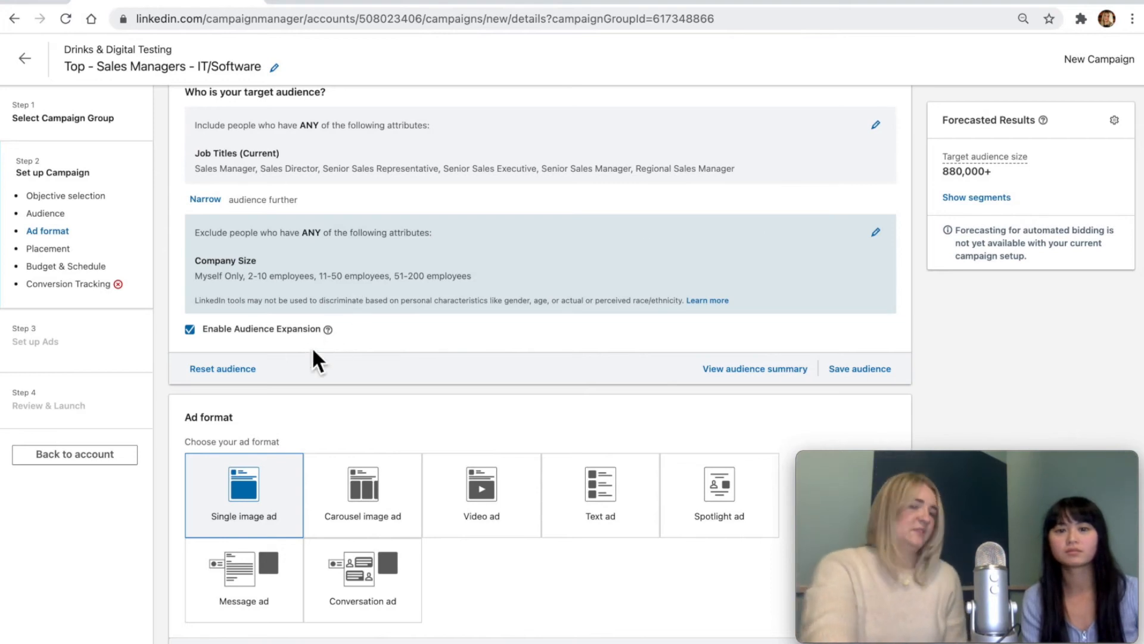
Turn off Audience Expansion for the target audience and go to the Associate a Company Page field.
{"action": "left_click", "coordinate": [192, 335]}
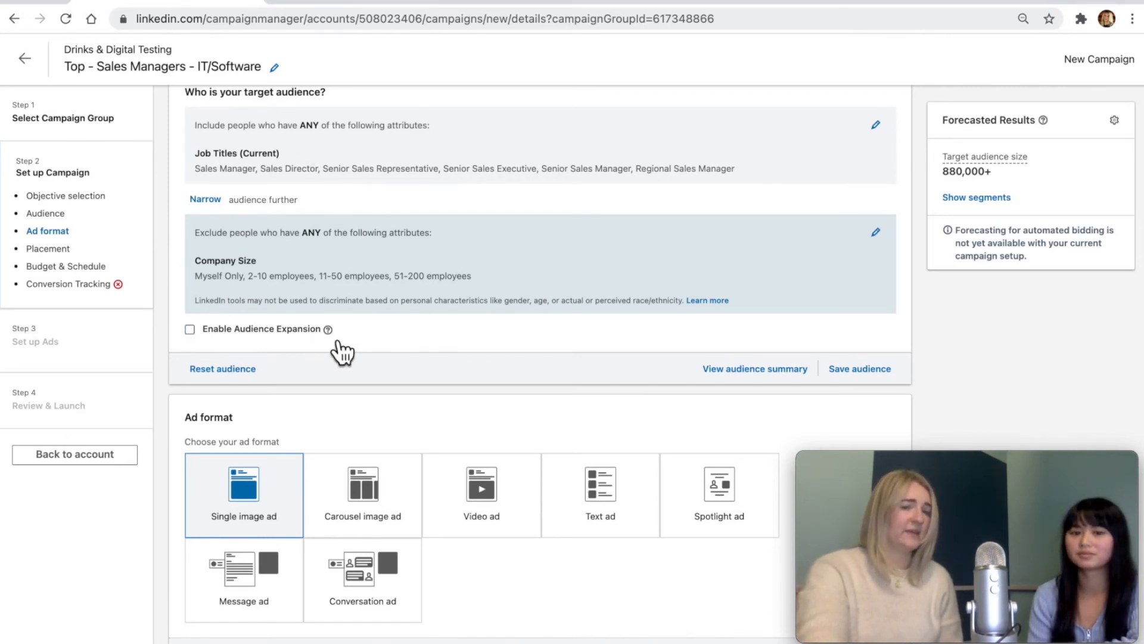
{"action": "mouse_move", "coordinate": [330, 342]}
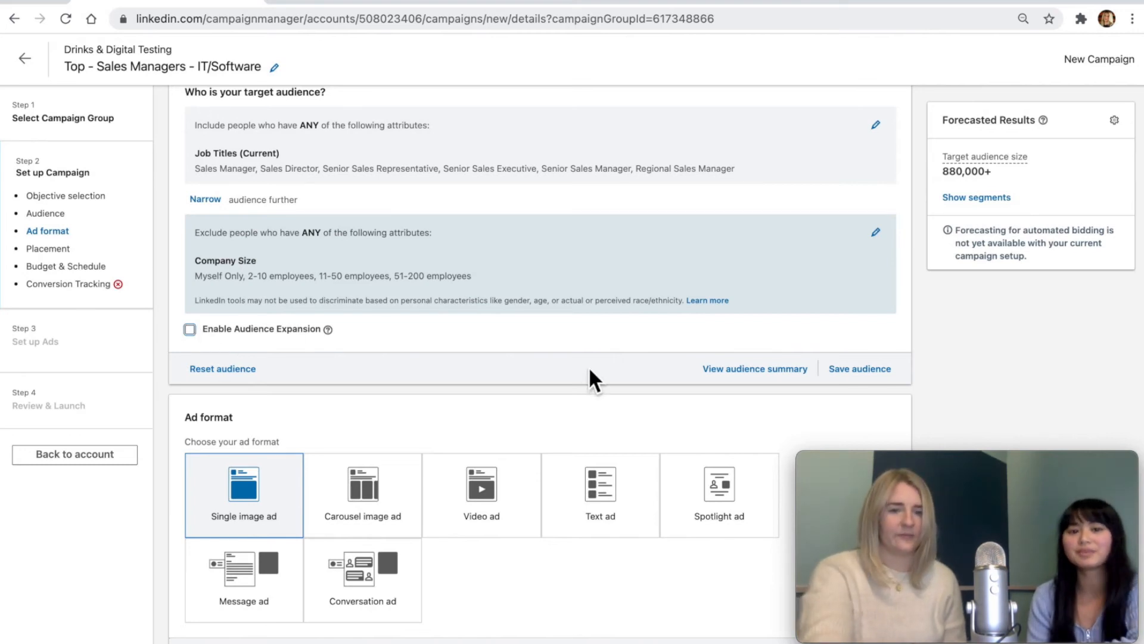
{"action": "scroll", "coordinate": [588, 366], "scroll_direction": "up", "scroll_amount": 2}
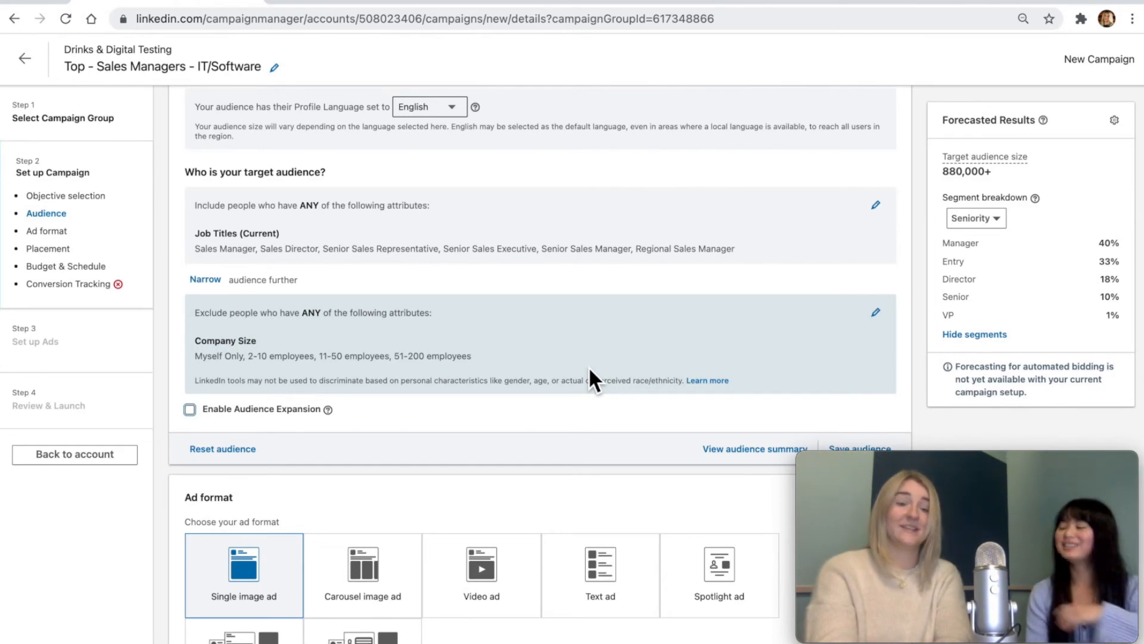
{"action": "scroll", "coordinate": [646, 380], "scroll_direction": "down", "scroll_amount": 3}
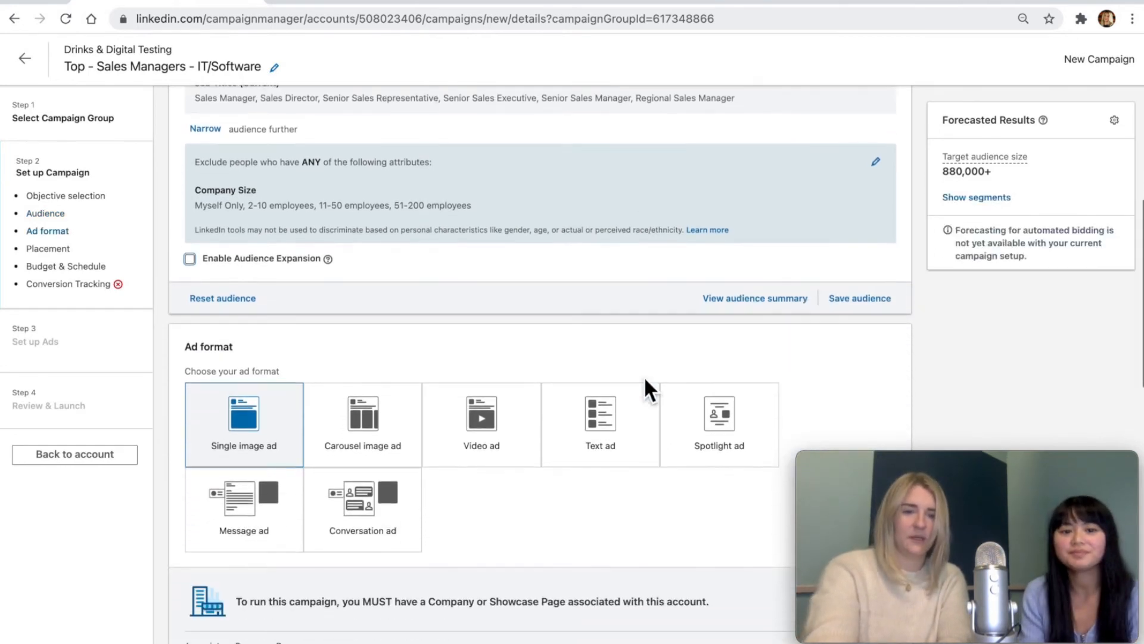
{"action": "scroll", "coordinate": [646, 380], "scroll_direction": "down", "scroll_amount": 2}
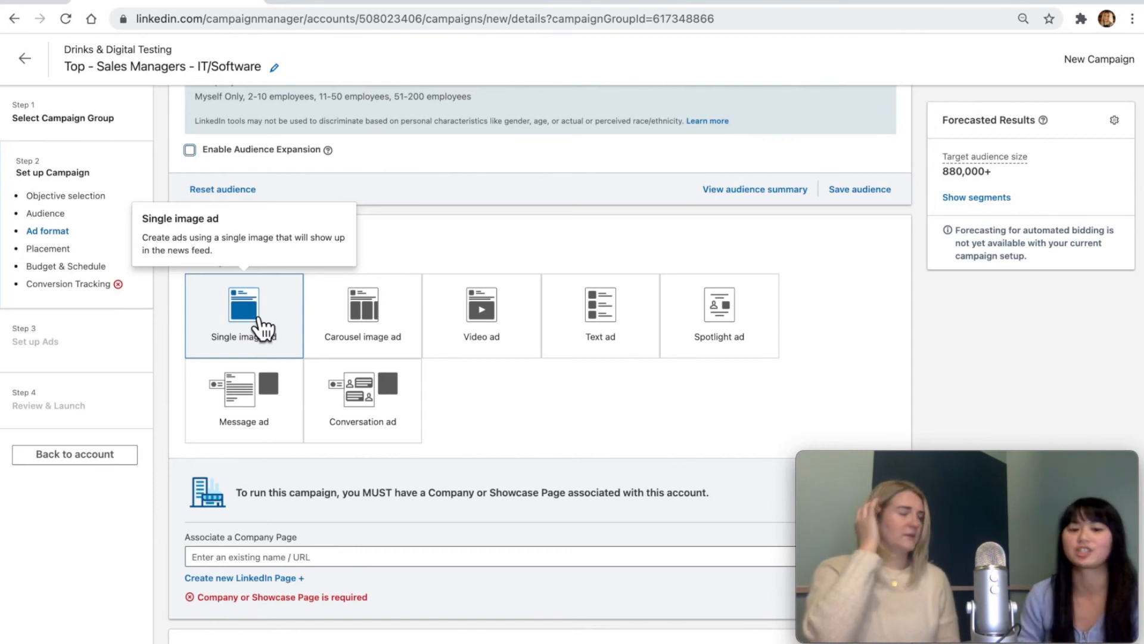
{"action": "scroll", "coordinate": [362, 417], "scroll_direction": "down", "scroll_amount": 2}
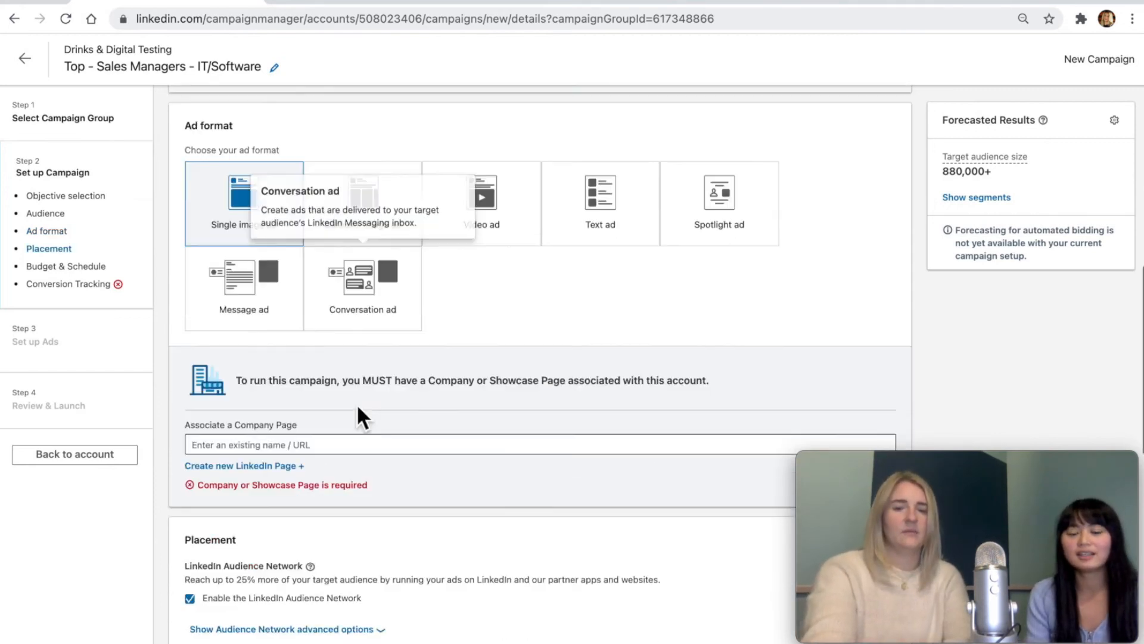
{"action": "left_click", "coordinate": [366, 454]}
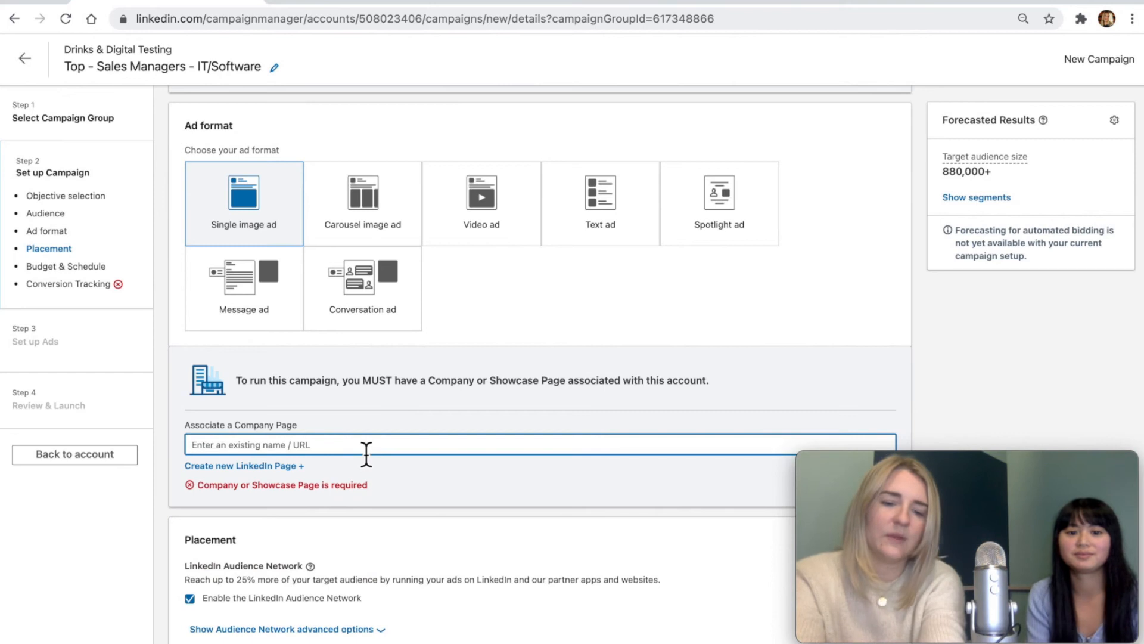
{"action": "type", "text": "sydney"}
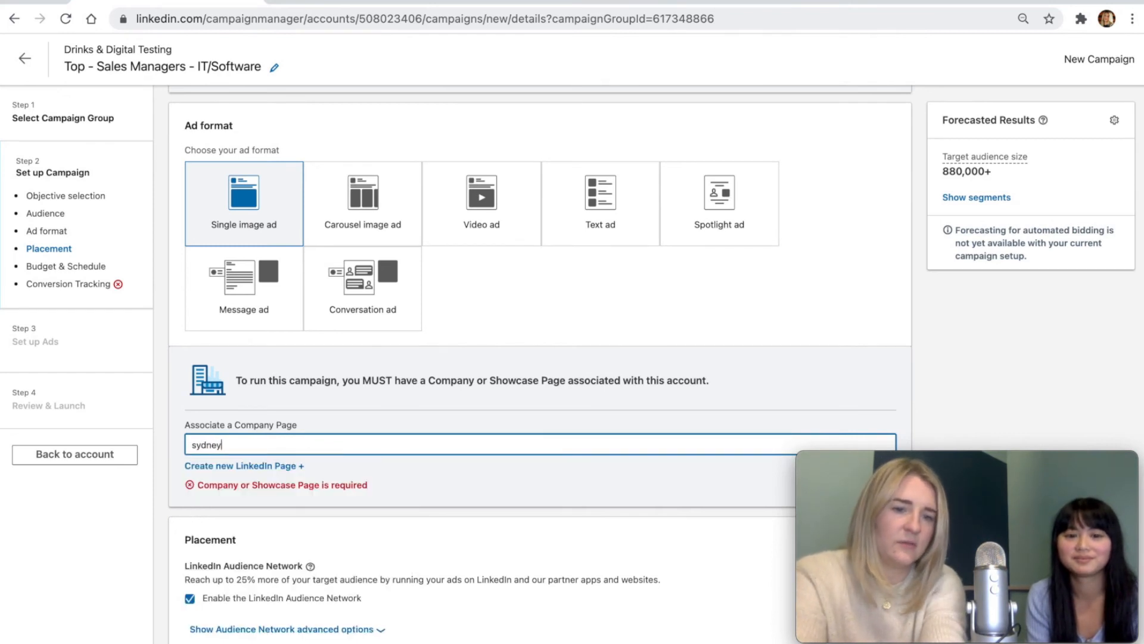
{"action": "type", "text": "sd"}
{"action": "key", "text": "BackSpace"}
{"action": "key", "text": "BackSpace"}
{"action": "key", "text": "BackSpace"}
{"action": "key", "text": "BackSpace"}
{"action": "key", "text": "BackSpace"}
{"action": "key", "text": "BackSpace"}
{"action": "key", "text": "BackSpace"}
{"action": "key", "text": "BackSpace"}
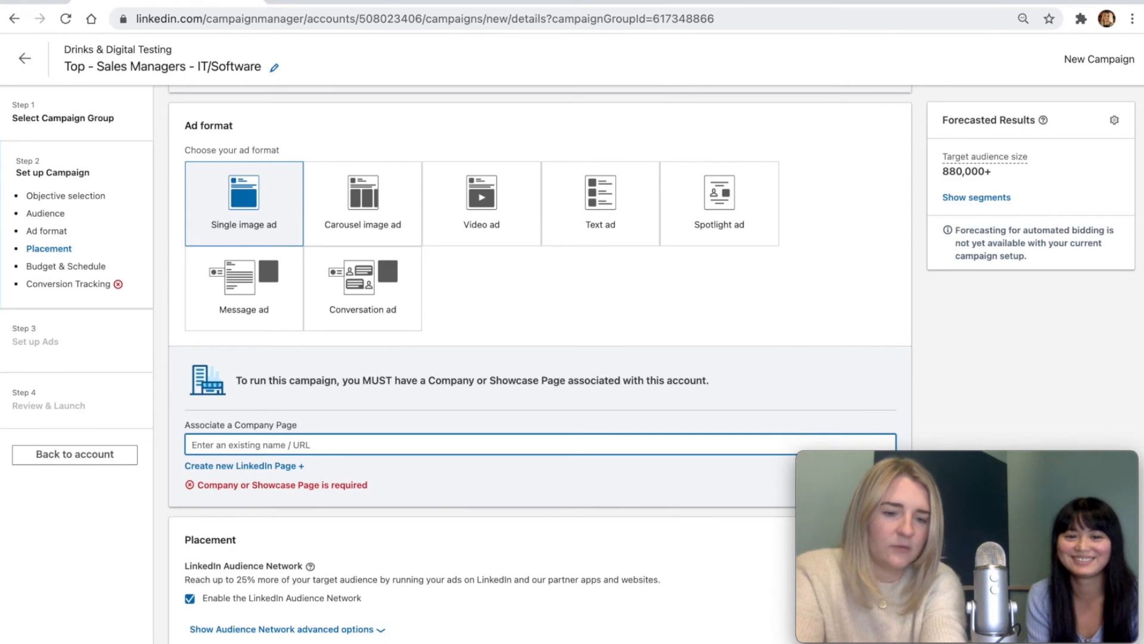
Look up klue and pick the Klue computer software company as the company page for the campaign.
{"action": "type", "text": "klue"}
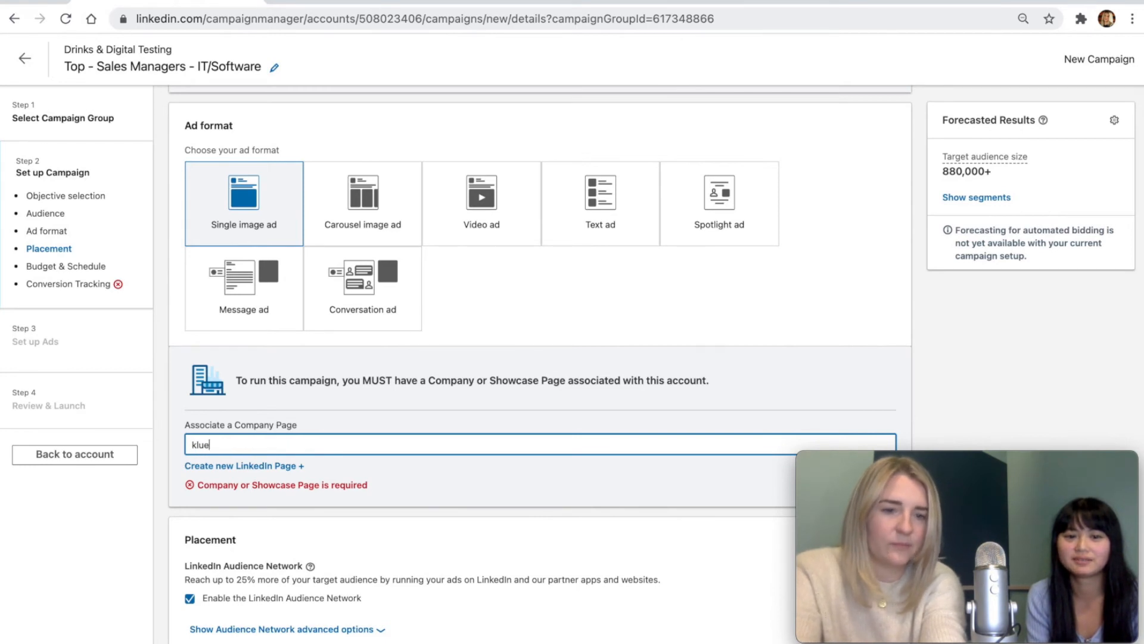
{"action": "left_click", "coordinate": [327, 500]}
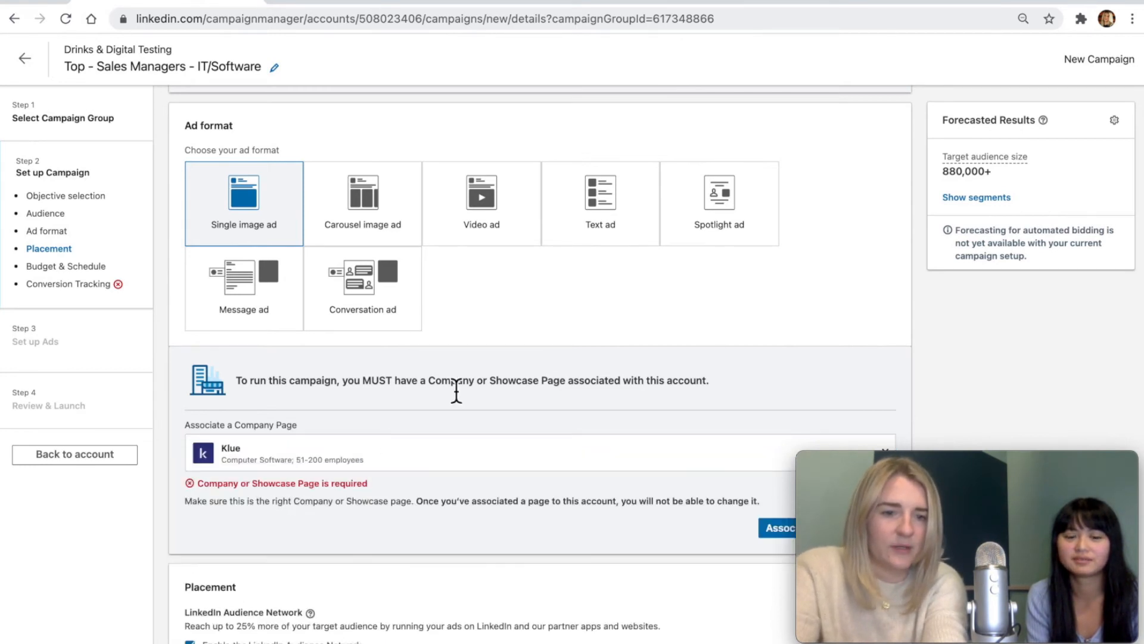
Disable the LinkedIn Audience Network in the campaign's placement settings.
{"action": "scroll", "coordinate": [455, 388], "scroll_direction": "down", "scroll_amount": 3}
{"action": "scroll", "coordinate": [516, 310], "scroll_direction": "down", "scroll_amount": 4}
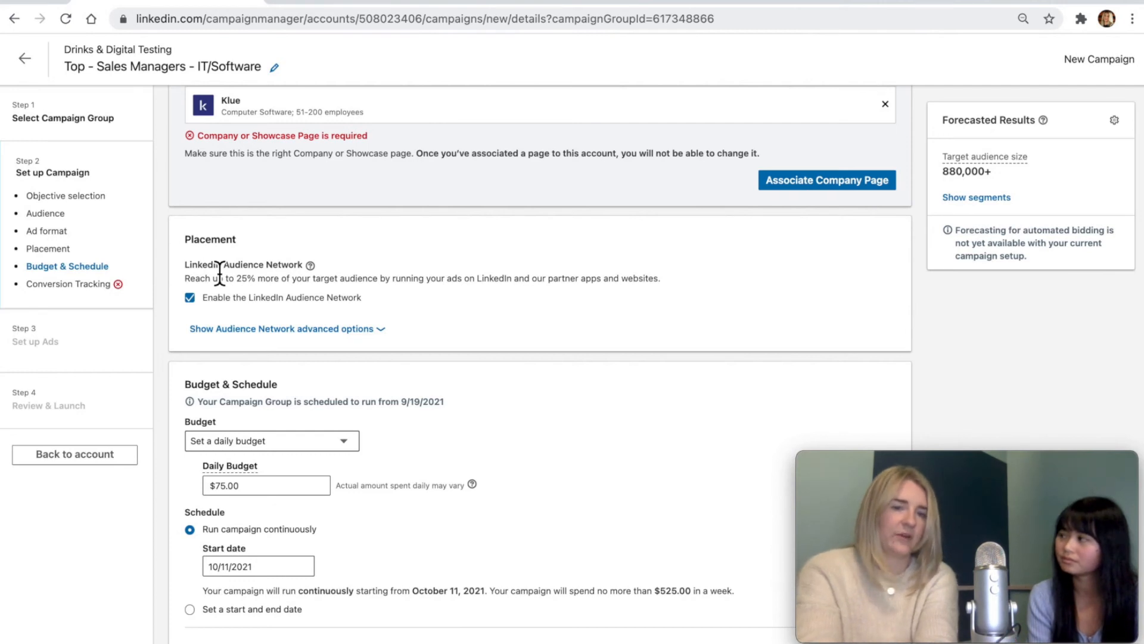
{"action": "left_click", "coordinate": [195, 303]}
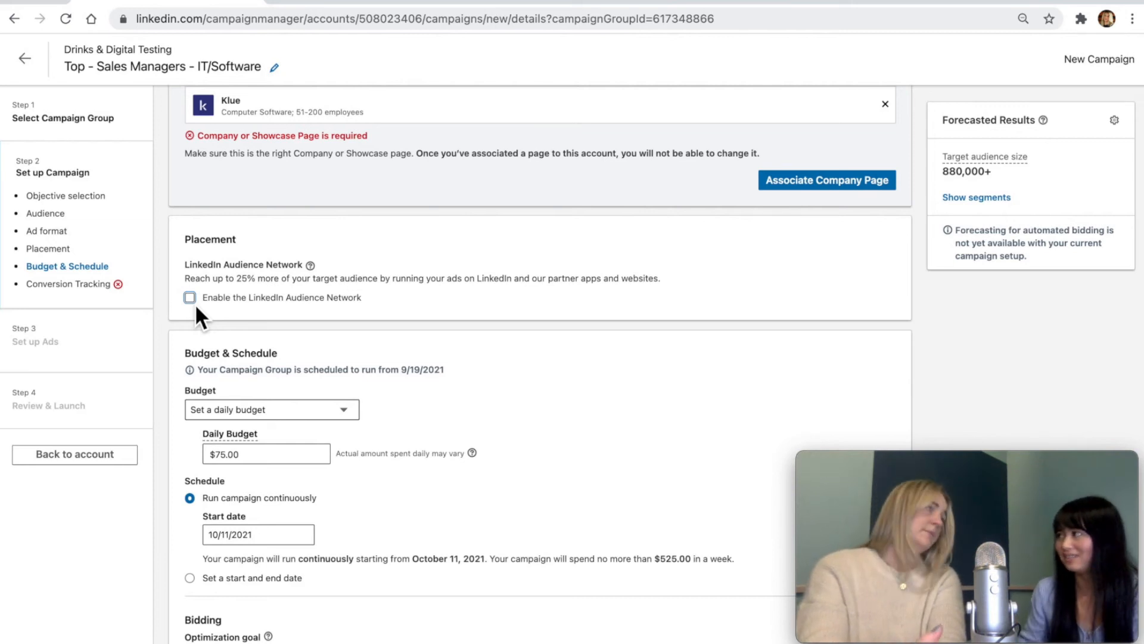
Set the campaign's daily budget to $100.
{"action": "double_click", "coordinate": [224, 462]}
{"action": "type", "text": "100"}
{"action": "left_click", "coordinate": [544, 389]}
Reveal the additional bidding strategy options and review the Maximum delivery and Manual bidding choices.
{"action": "scroll", "coordinate": [545, 389], "scroll_direction": "down", "scroll_amount": 3}
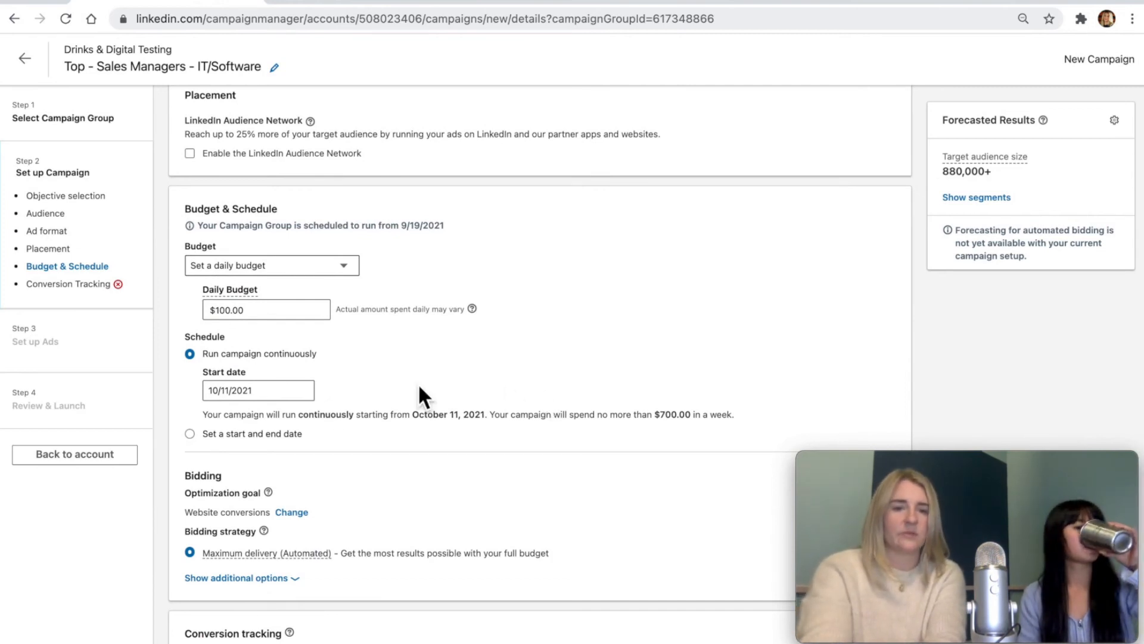
{"action": "scroll", "coordinate": [330, 410], "scroll_direction": "down", "scroll_amount": 1}
{"action": "left_click", "coordinate": [236, 534]}
{"action": "scroll", "coordinate": [373, 314], "scroll_direction": "down", "scroll_amount": 4}
{"action": "scroll", "coordinate": [373, 314], "scroll_direction": "up", "scroll_amount": 2}
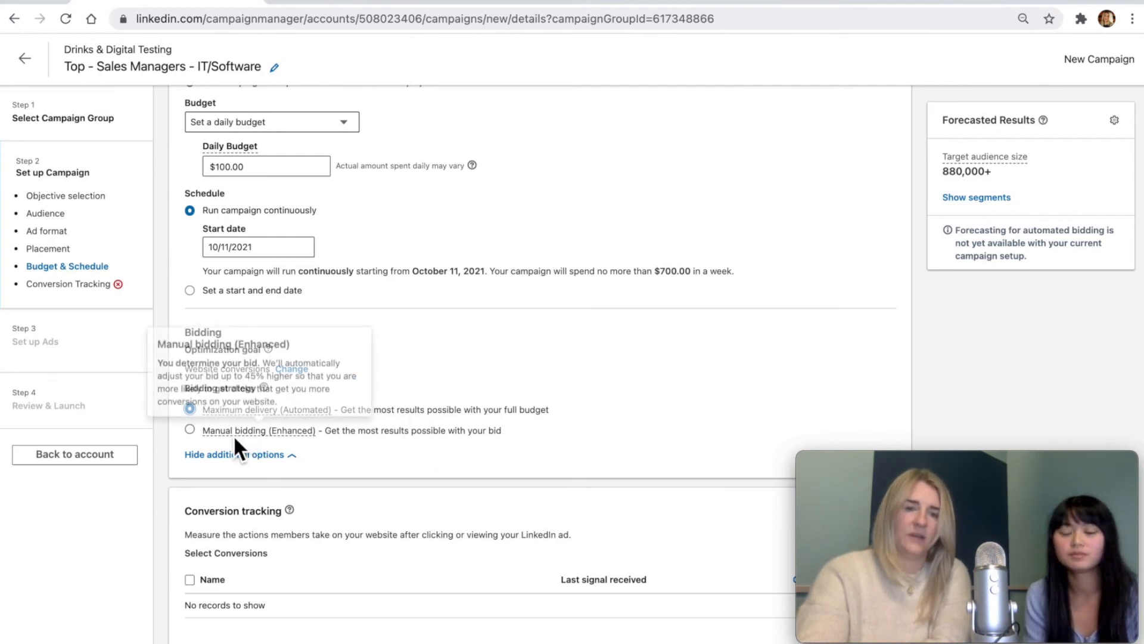
{"action": "mouse_move", "coordinate": [326, 416]}
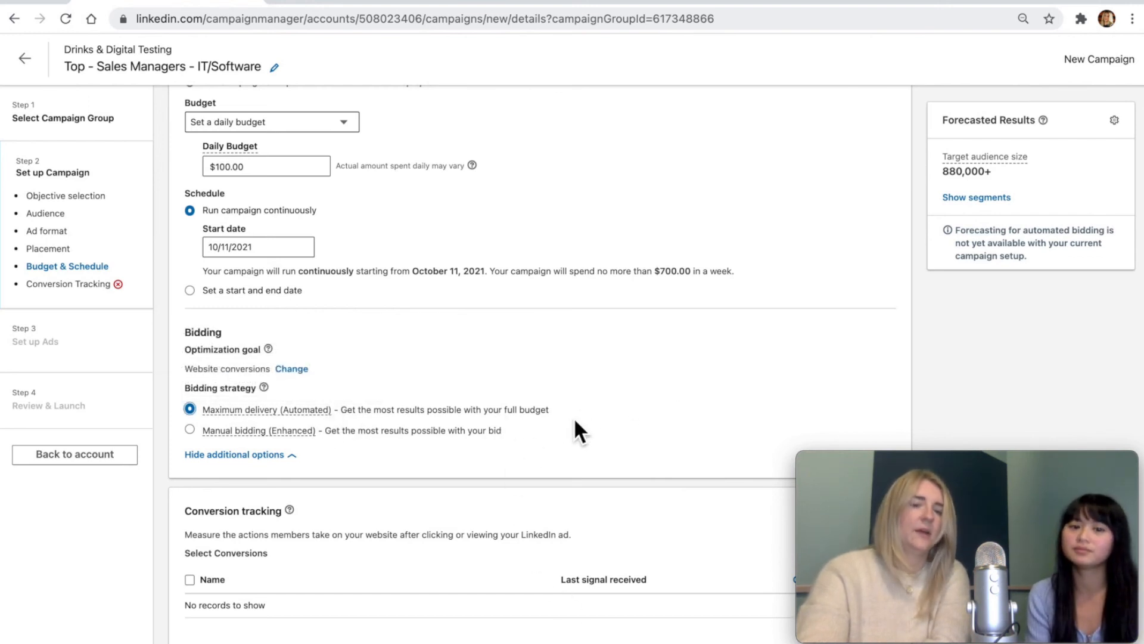
{"action": "scroll", "coordinate": [575, 422], "scroll_direction": "down", "scroll_amount": 2}
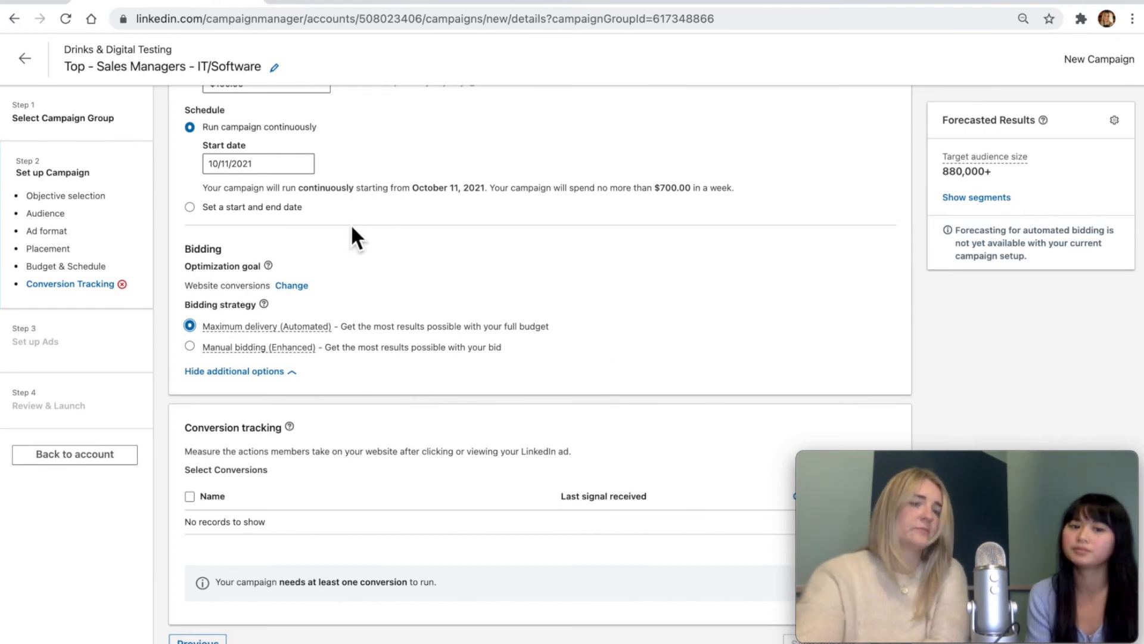
Try Manual bidding (Enhanced) with its suggested bid per landing page click and switch back to Maximum delivery (Automated).
{"action": "left_click", "coordinate": [552, 352]}
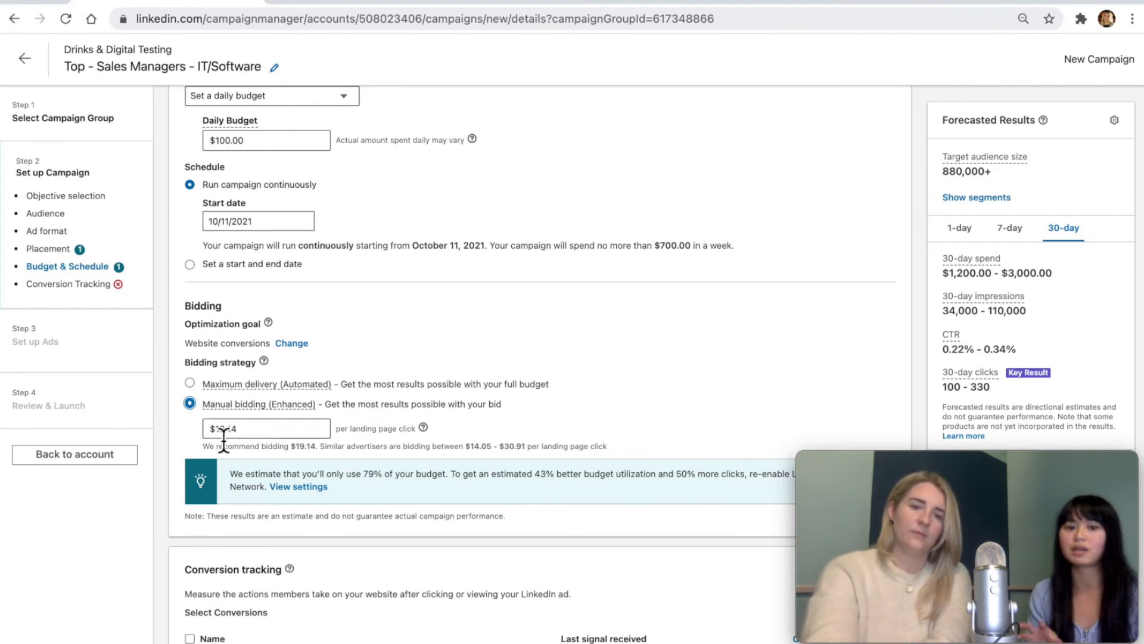
{"action": "left_click", "coordinate": [274, 437]}
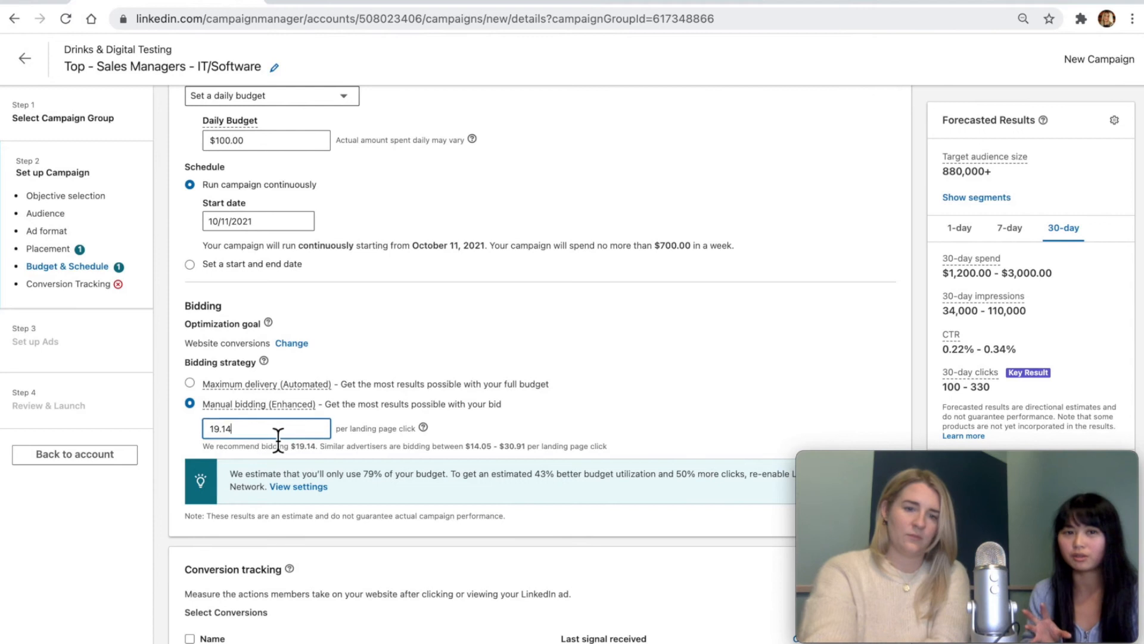
{"action": "key", "text": "shift+Left"}
{"action": "key", "text": "shift+Left"}
{"action": "key", "text": "shift+Left"}
{"action": "key", "text": "shift+Left"}
{"action": "key", "text": "shift+Left"}
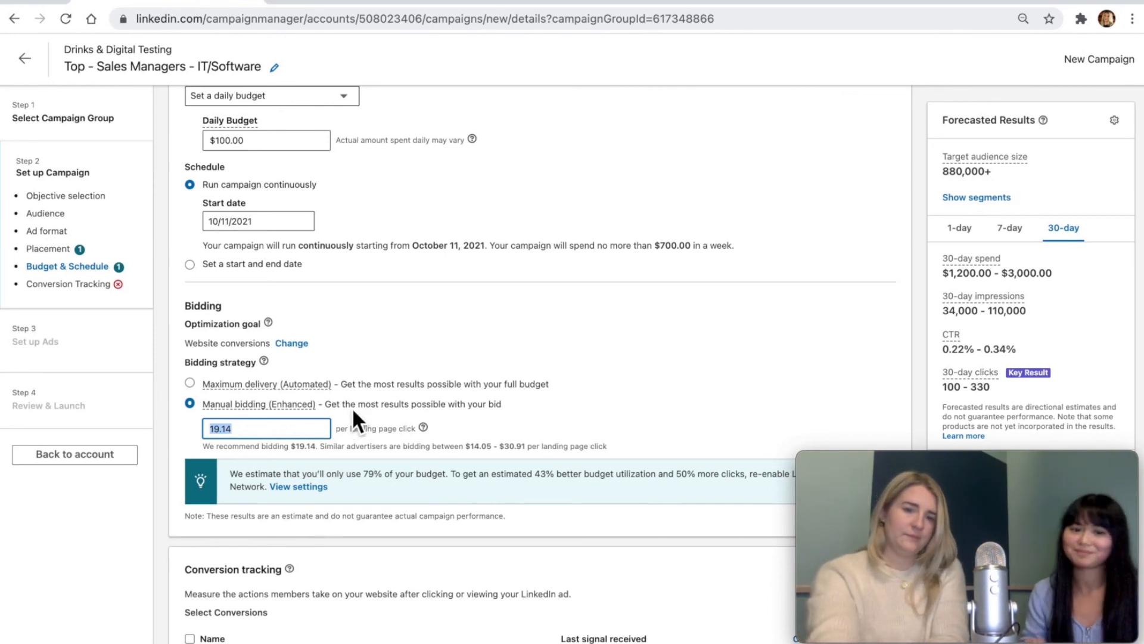
{"action": "left_click", "coordinate": [470, 423]}
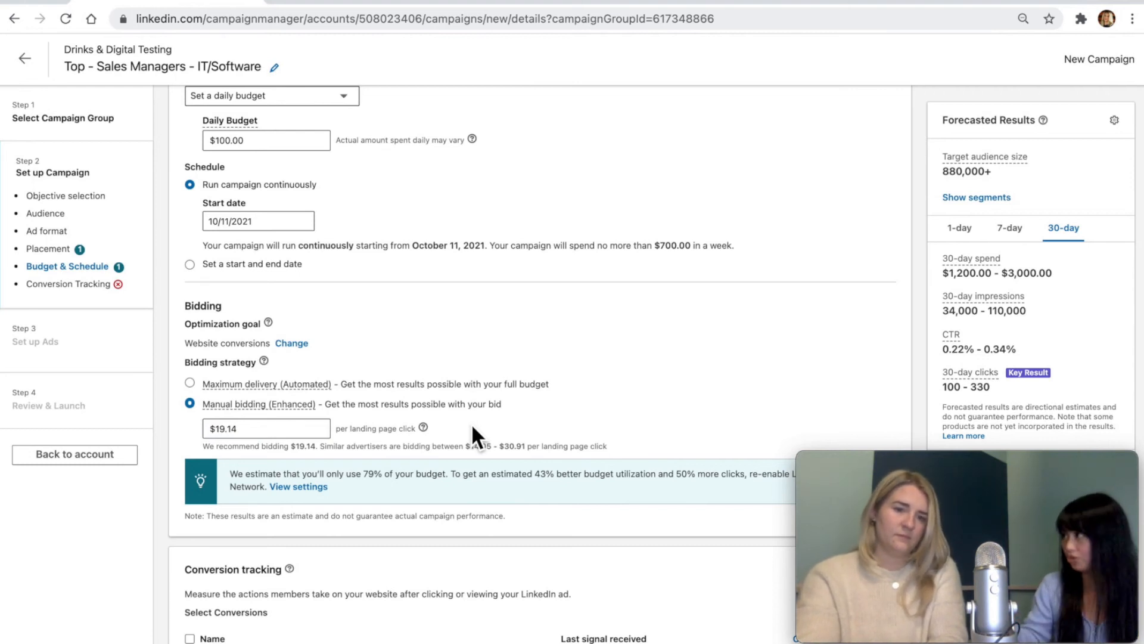
{"action": "left_click", "coordinate": [188, 383]}
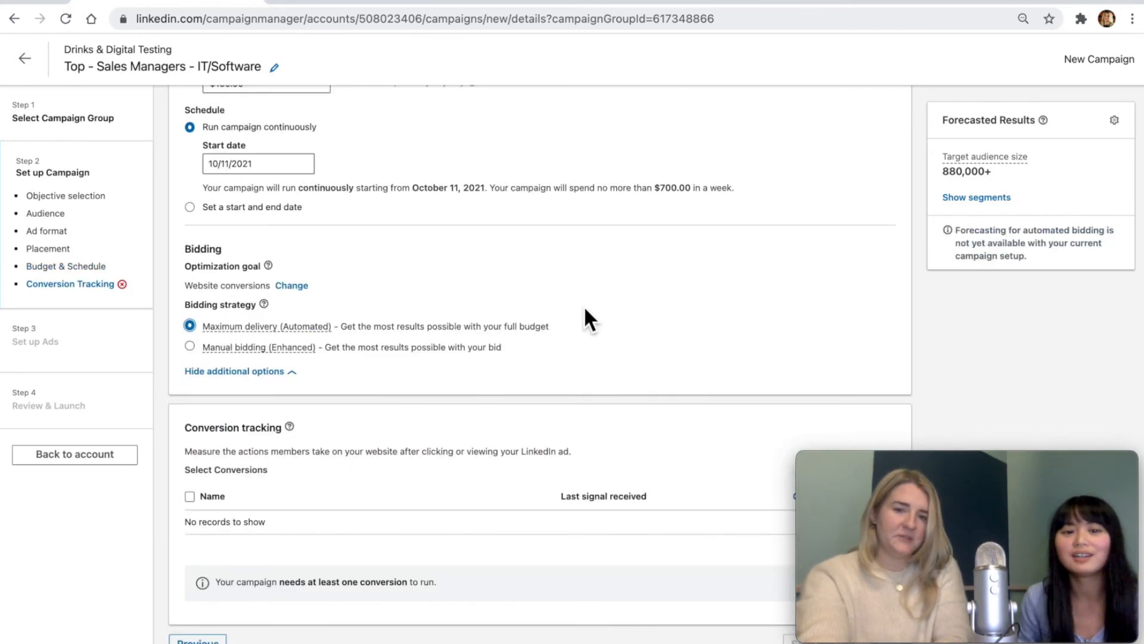
{"action": "scroll", "coordinate": [584, 305], "scroll_direction": "down", "scroll_amount": 1}
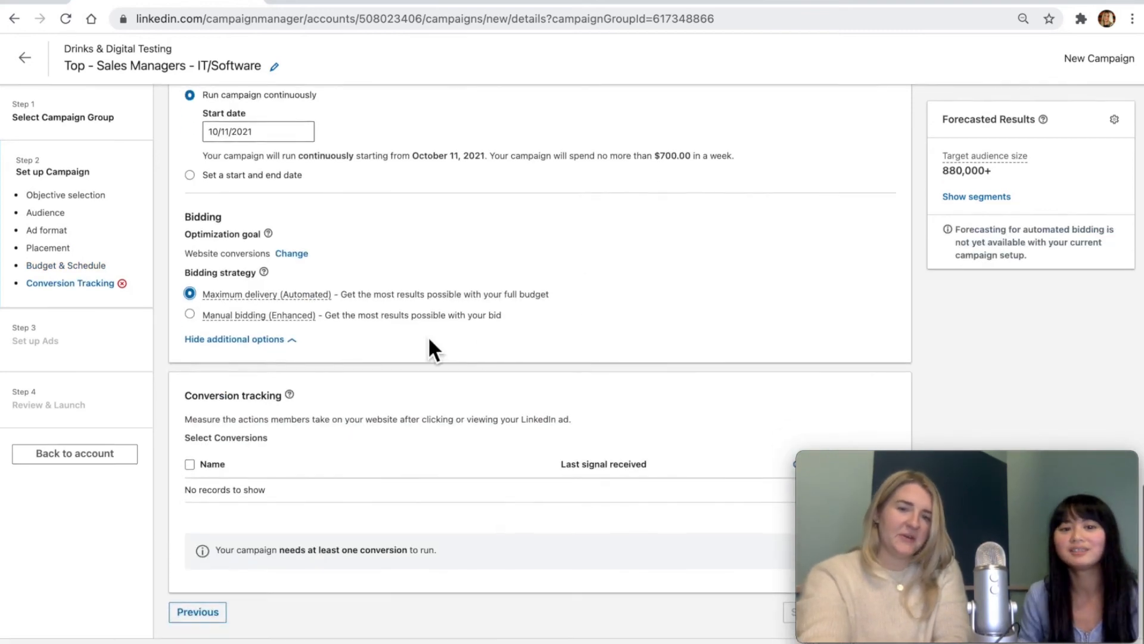
Check the forecast under Manual bidding (Enhanced) again and restore Maximum delivery (Automated) as the bidding strategy.
{"action": "left_click", "coordinate": [188, 314]}
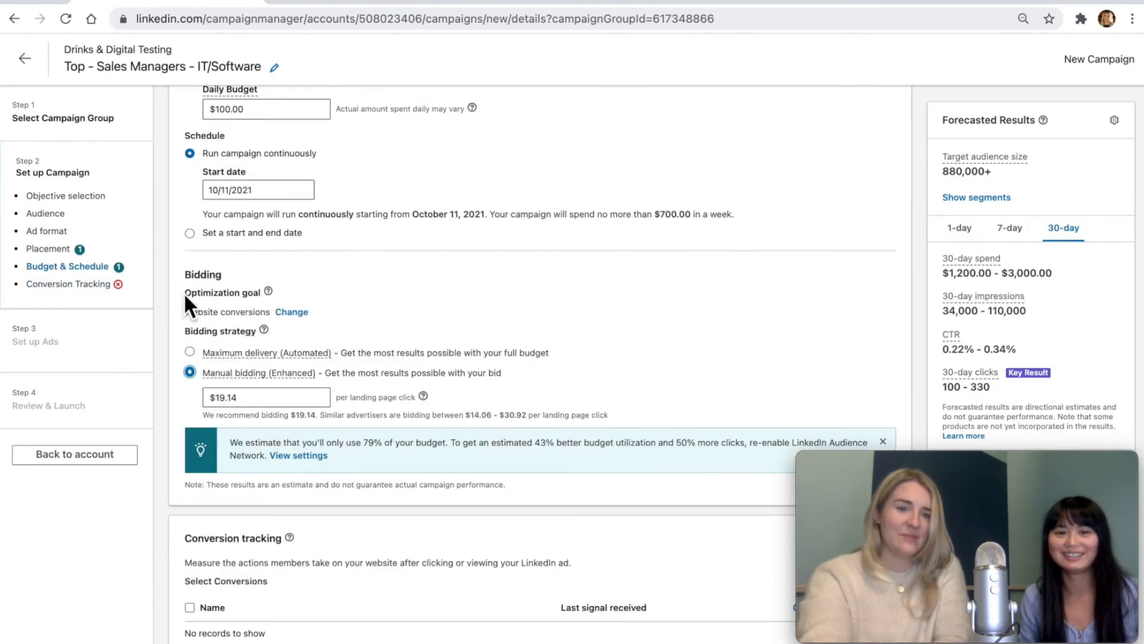
{"action": "left_click", "coordinate": [190, 352]}
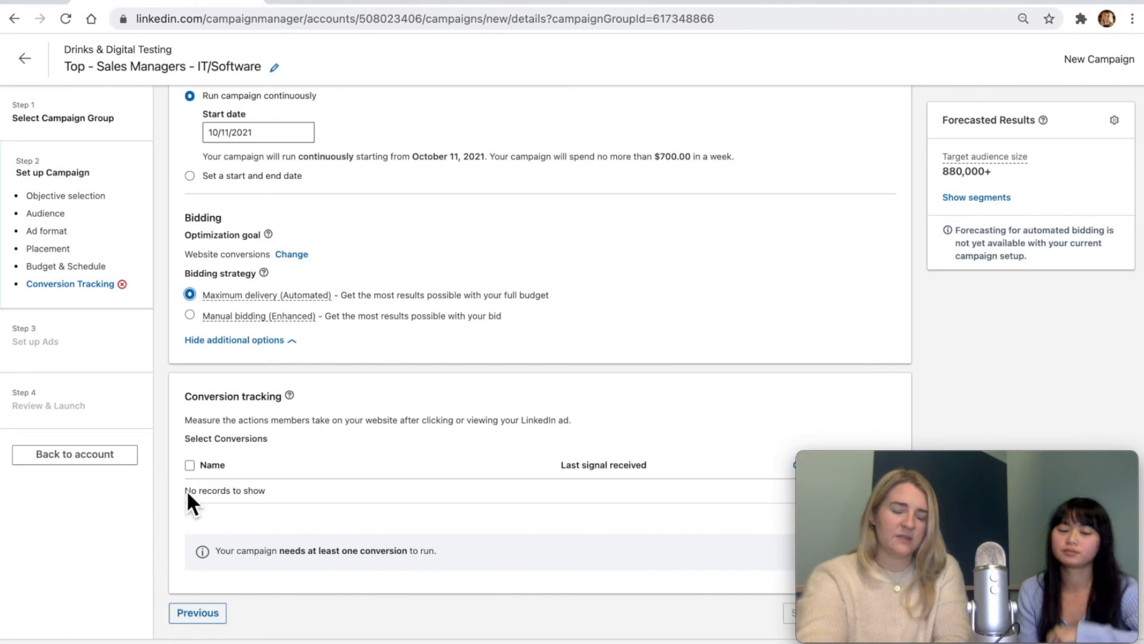
Check the Conversion tracking section for conversions available to select for the campaign.
{"action": "left_click_drag", "start_coordinate": [187, 490], "coordinate": [338, 525]}
{"action": "left_click", "coordinate": [299, 485]}
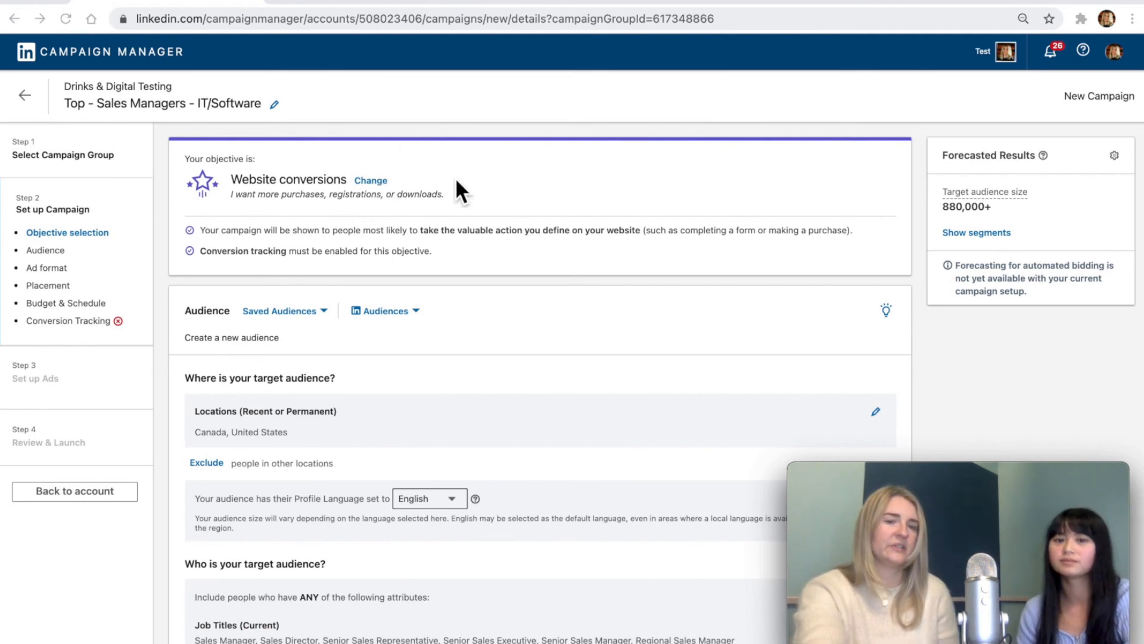
Review the campaign setup from objective and audience through ad format, company page, placement, budget, schedule and bidding to conversion tracking.
{"action": "scroll", "coordinate": [550, 184], "scroll_direction": "down", "scroll_amount": 4}
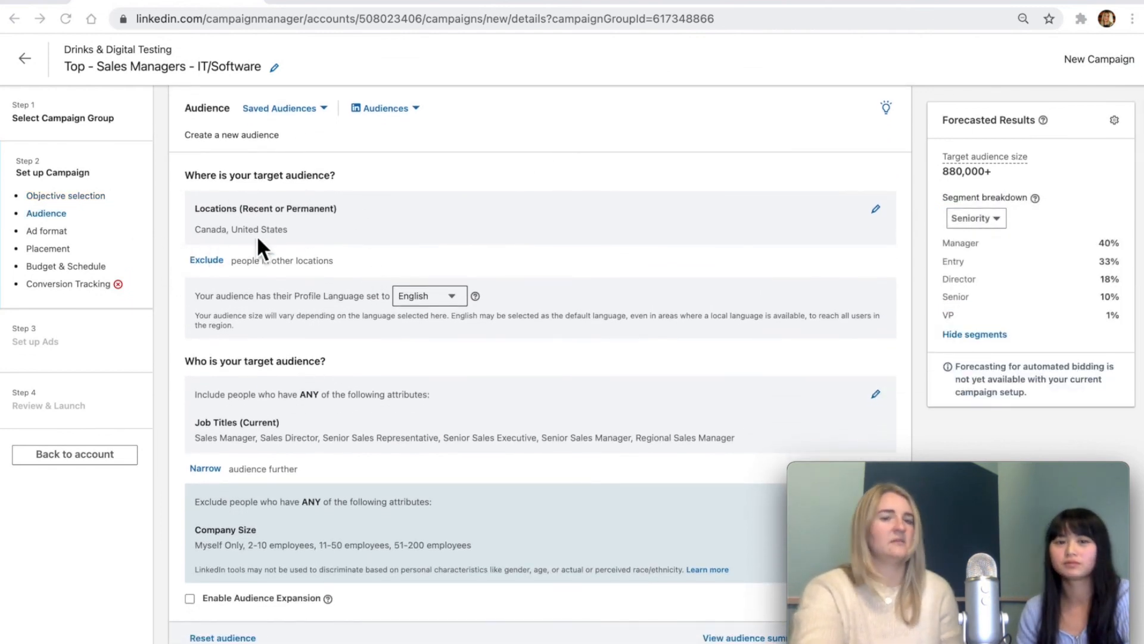
{"action": "scroll", "coordinate": [402, 209], "scroll_direction": "down", "scroll_amount": 1}
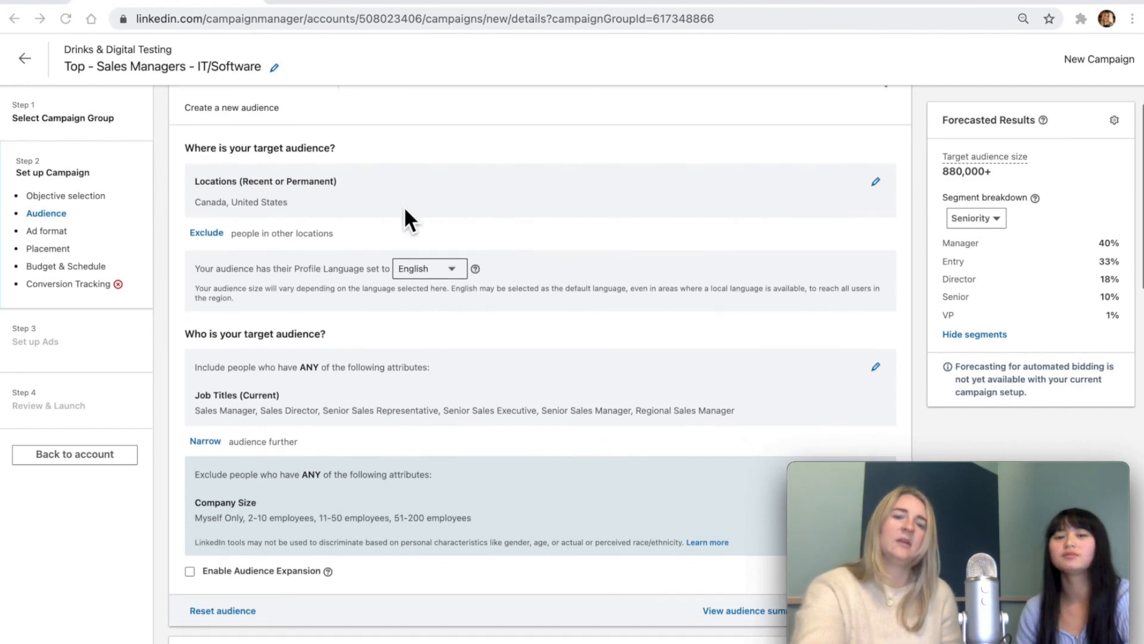
{"action": "scroll", "coordinate": [477, 332], "scroll_direction": "down", "scroll_amount": 2}
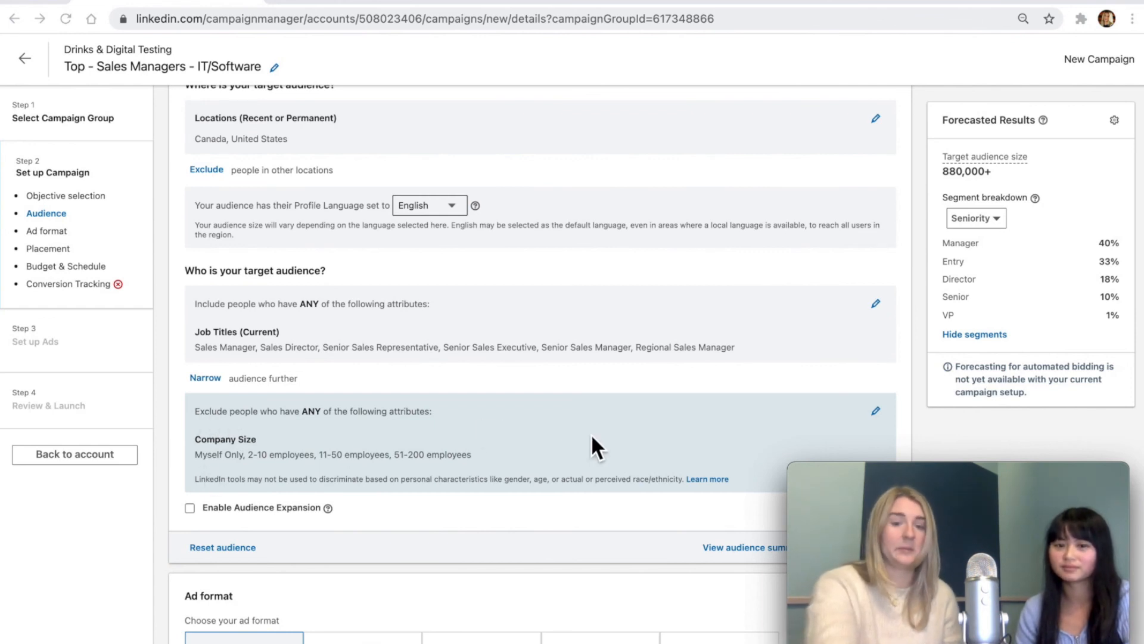
{"action": "scroll", "coordinate": [593, 438], "scroll_direction": "down", "scroll_amount": 2}
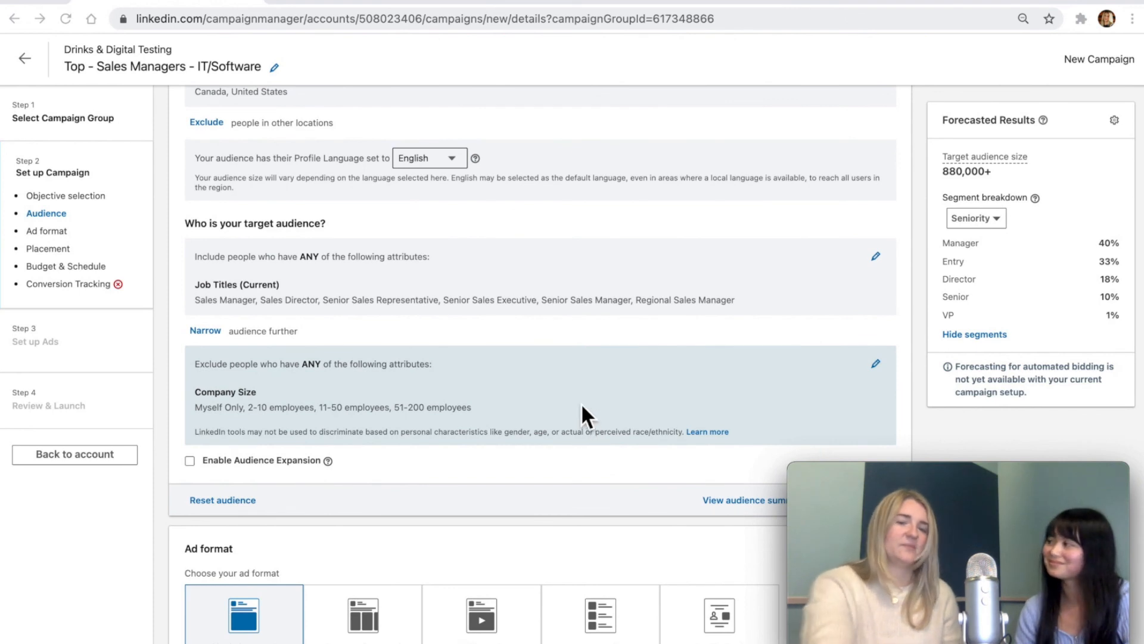
{"action": "scroll", "coordinate": [581, 406], "scroll_direction": "down", "scroll_amount": 5}
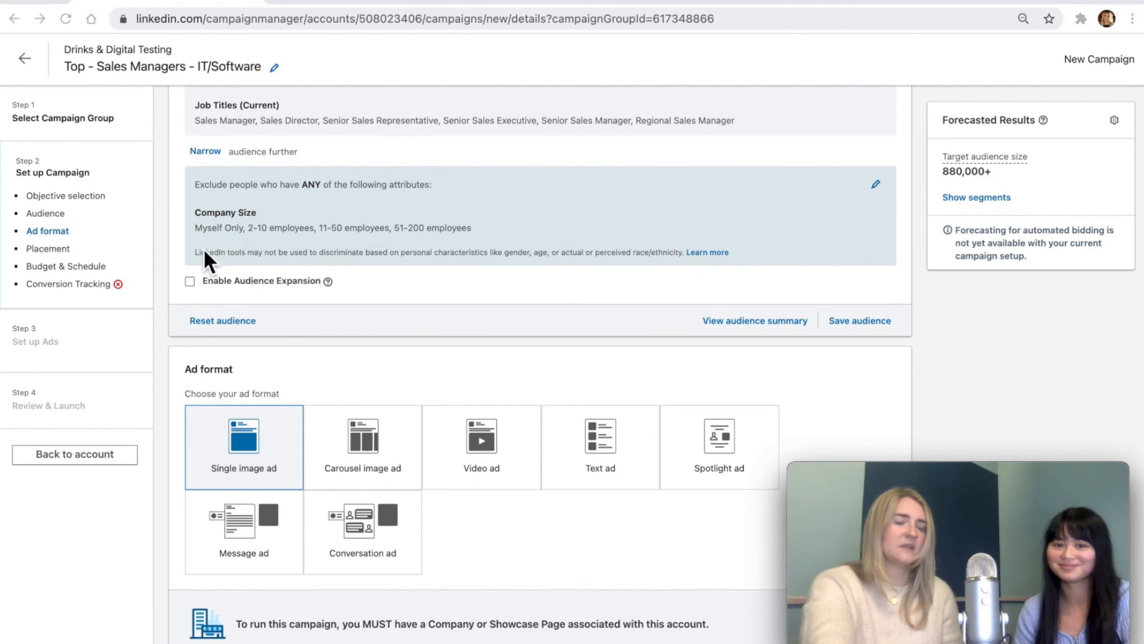
{"action": "scroll", "coordinate": [362, 292], "scroll_direction": "down", "scroll_amount": 5}
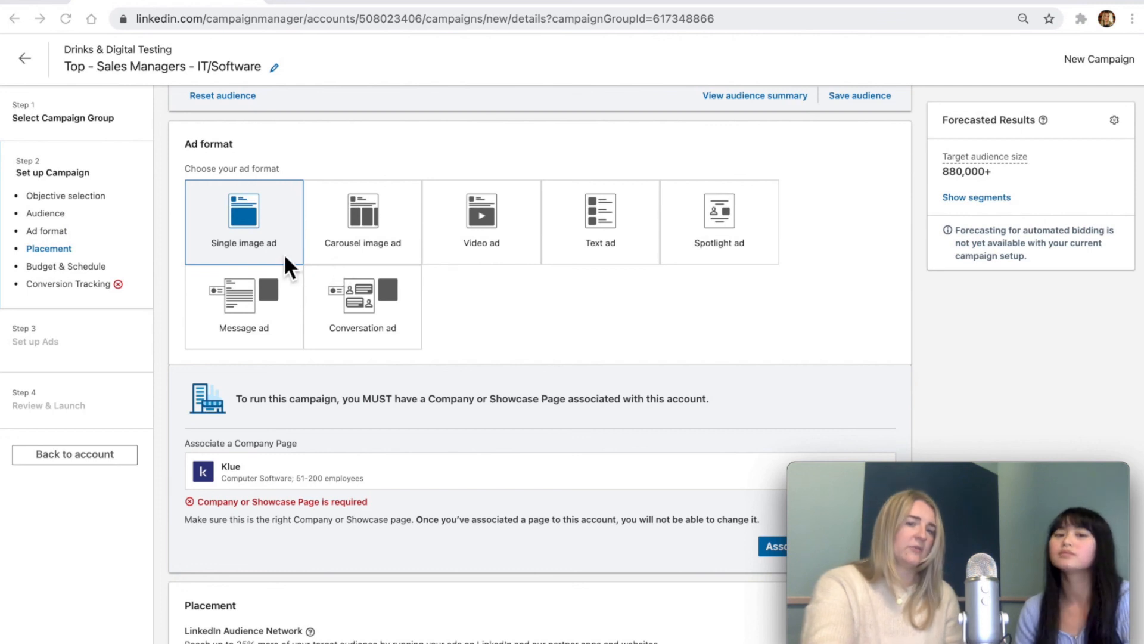
{"action": "scroll", "coordinate": [343, 337], "scroll_direction": "down", "scroll_amount": 4}
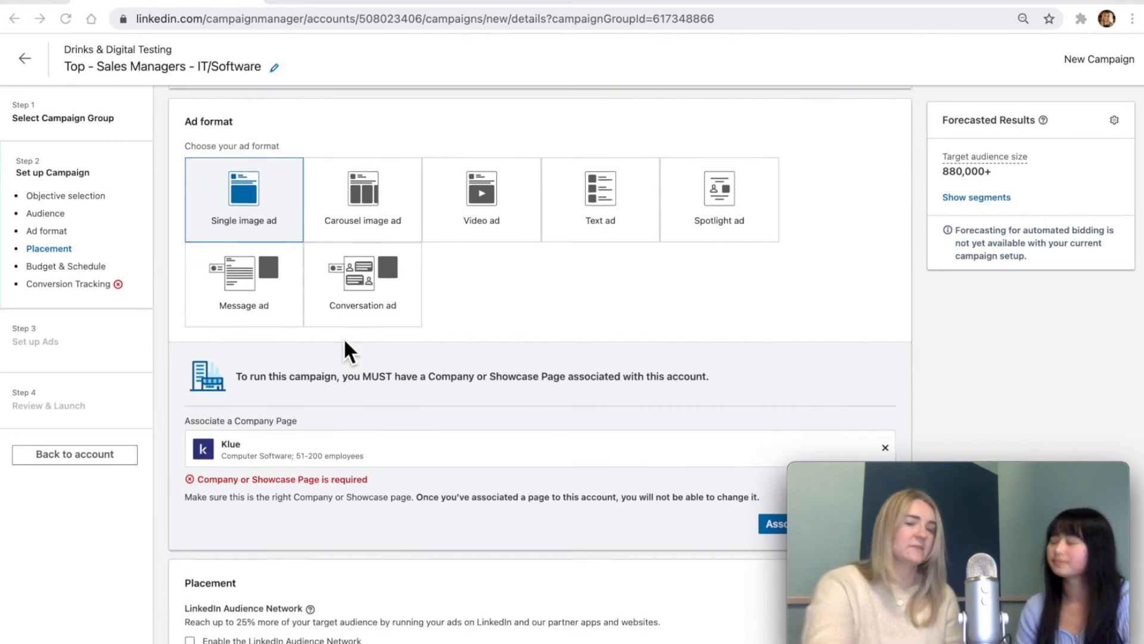
{"action": "scroll", "coordinate": [344, 350], "scroll_direction": "down", "scroll_amount": 3}
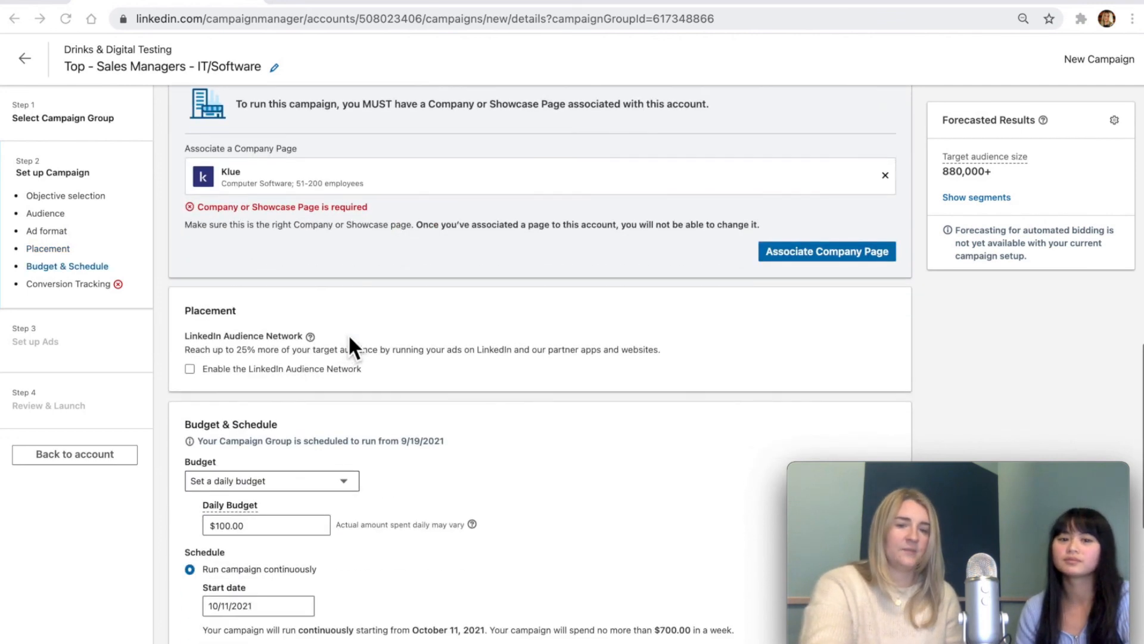
{"action": "scroll", "coordinate": [459, 273], "scroll_direction": "down", "scroll_amount": 4}
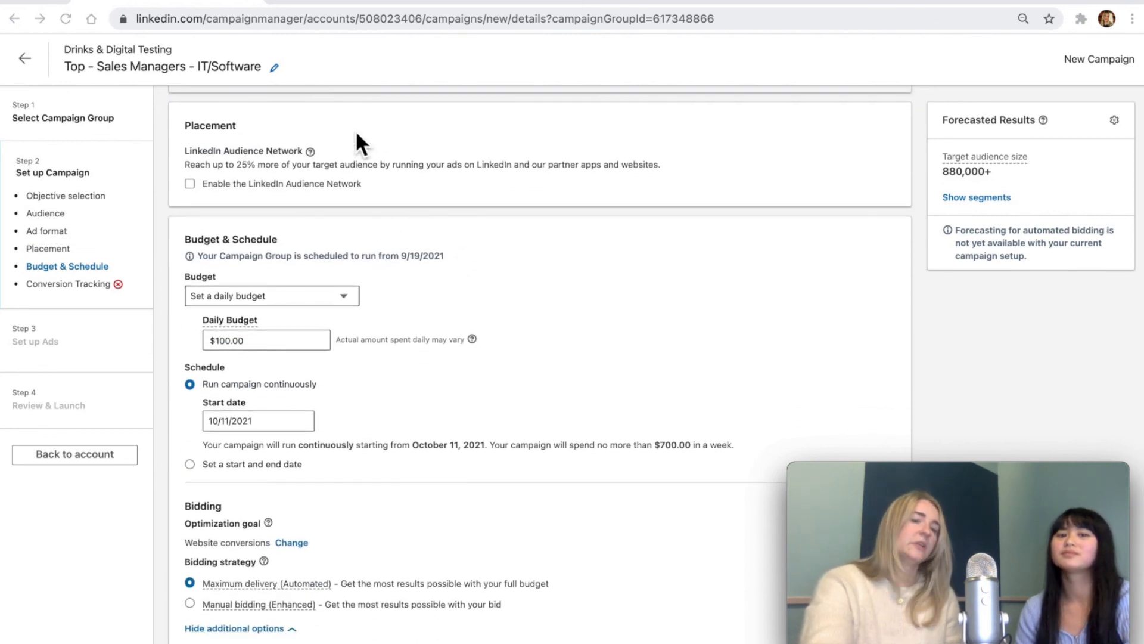
{"action": "scroll", "coordinate": [358, 212], "scroll_direction": "down", "scroll_amount": 3}
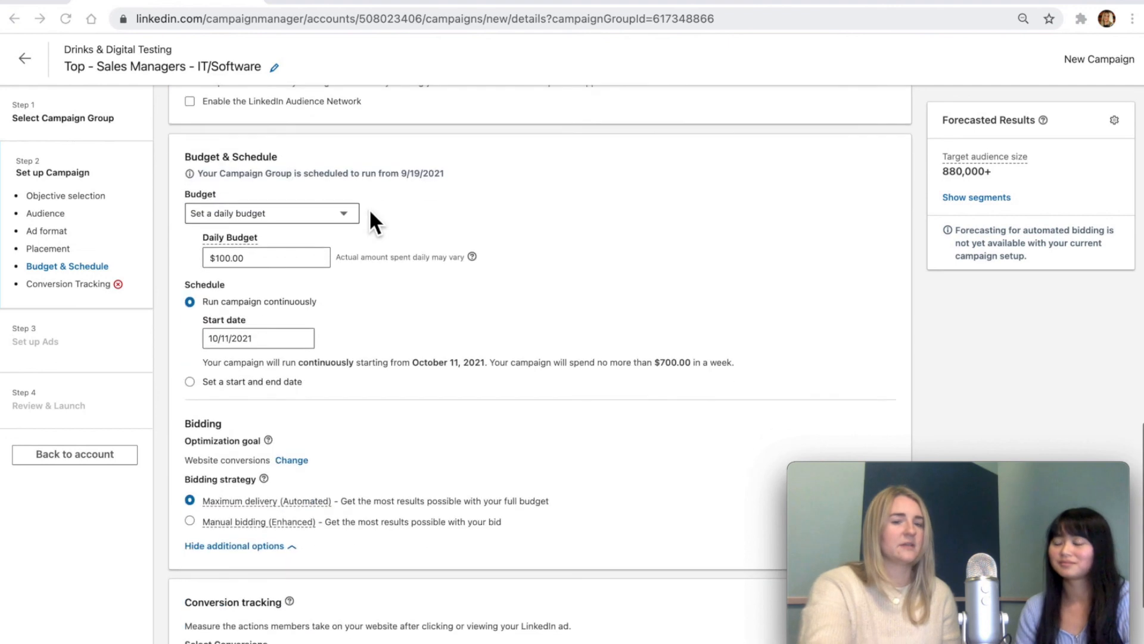
{"action": "scroll", "coordinate": [581, 200], "scroll_direction": "down", "scroll_amount": 1}
{"action": "scroll", "coordinate": [581, 200], "scroll_direction": "down", "scroll_amount": 3}
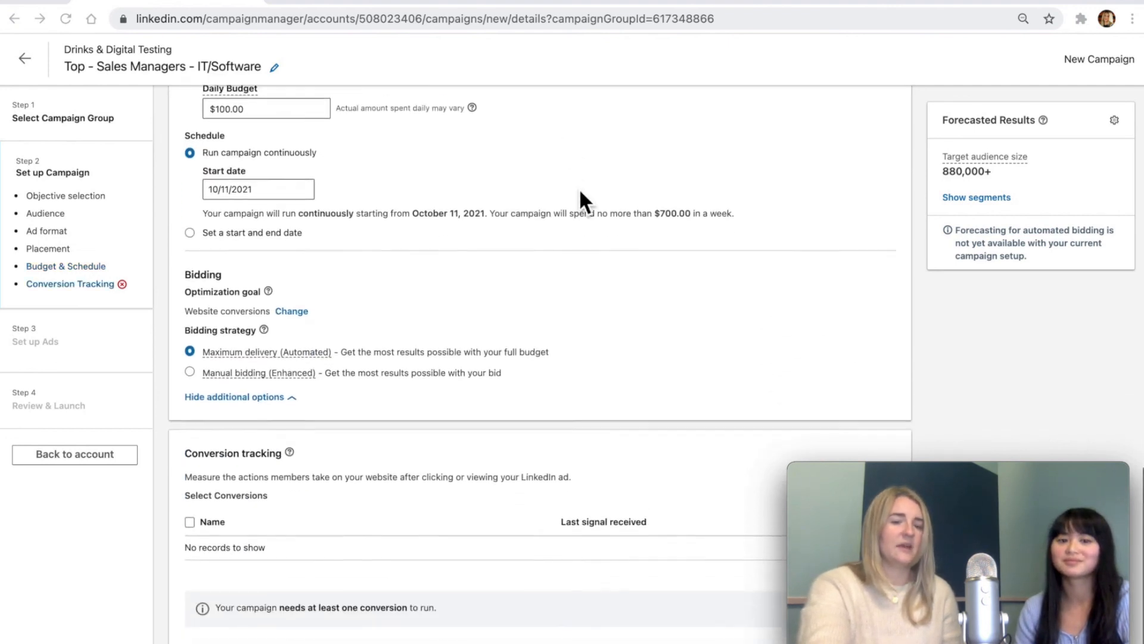